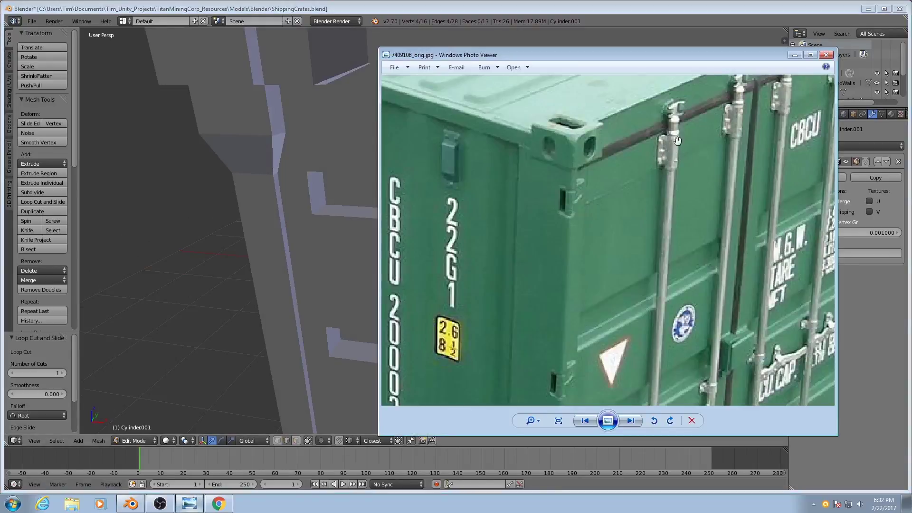
Hide the green container reference photo and select an edge on the crate's vertical post
left_click(795, 55)
right_click(374, 71, "alt+shift")
Slide the new edge loops down the post along Z and switch to face selection
key("g")
key("z")
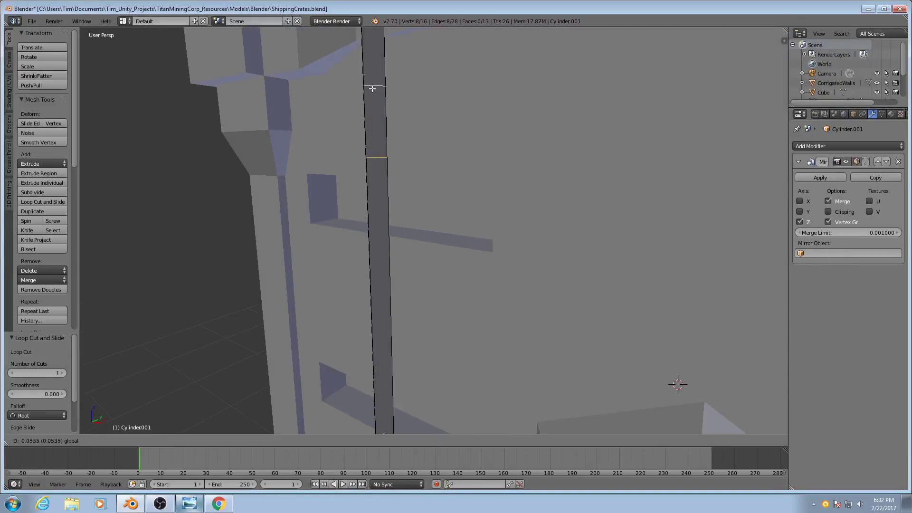
left_click(373, 89)
key("ctrl+Tab")
left_click(373, 131)
Extrude the band faces between the loops along their normals by -0.326
middle_click_drag(377, 177, 562, 218)
key("alt+e")
left_click(568, 238)
left_click(573, 274)
middle_click_drag(546, 260, 361, 214)
scroll(421, 258, "up", 4)
Select the band's two narrow side faces and extrude them outward
right_click(369, 238)
scroll(303, 206, "up", 3)
middle_click_drag(257, 115, 272, 146)
middle_click_drag(290, 188, 502, 240)
right_click(679, 195, "shift")
middle_click_drag(679, 198, 537, 217)
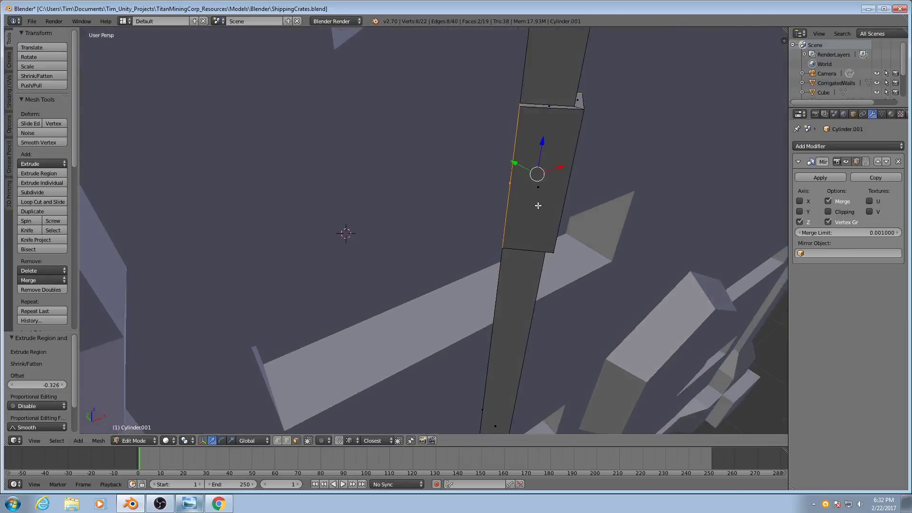
key("alt+e")
left_click(538, 205)
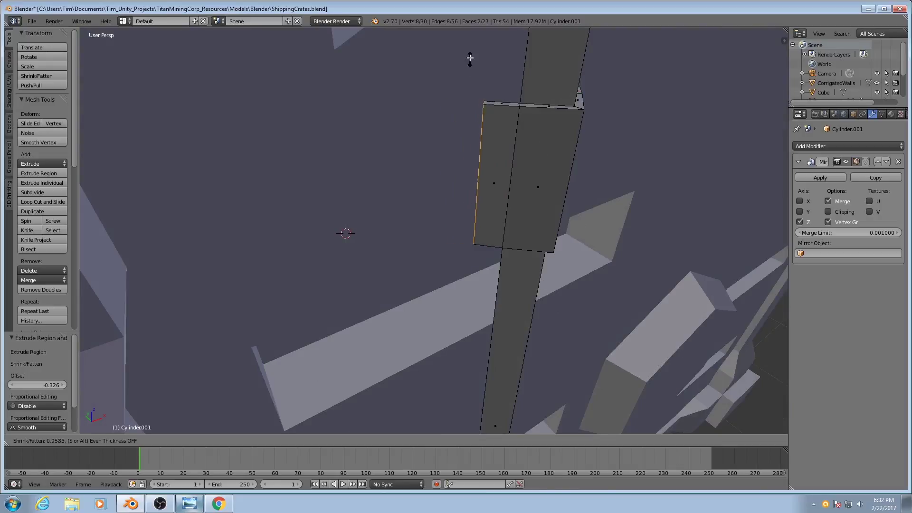
left_click(473, 422)
middle_click_drag(507, 246, 463, 327)
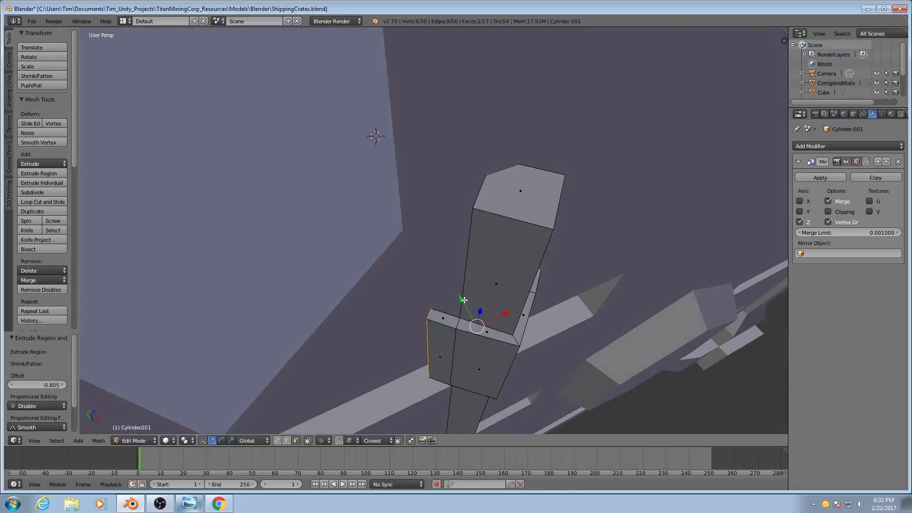
Reposition the two side faces along Y, undoing an initial flatten-and-move attempt
key("s")
key("y")
key("0")
key("Return")
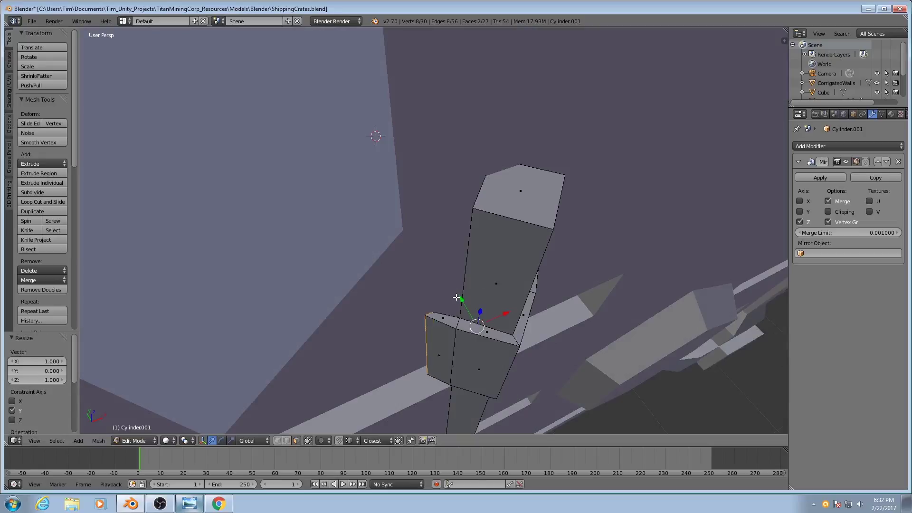
key("g")
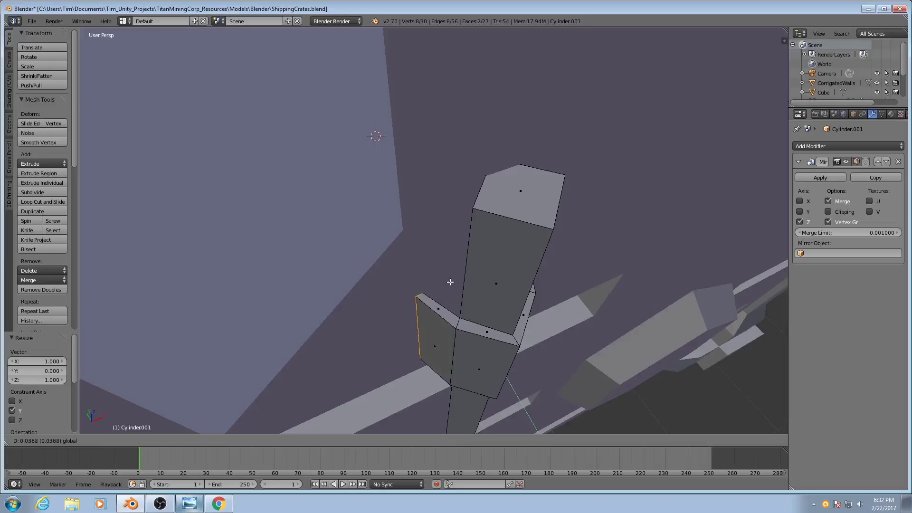
left_click(450, 282)
key("ctrl+z")
key("ctrl+z")
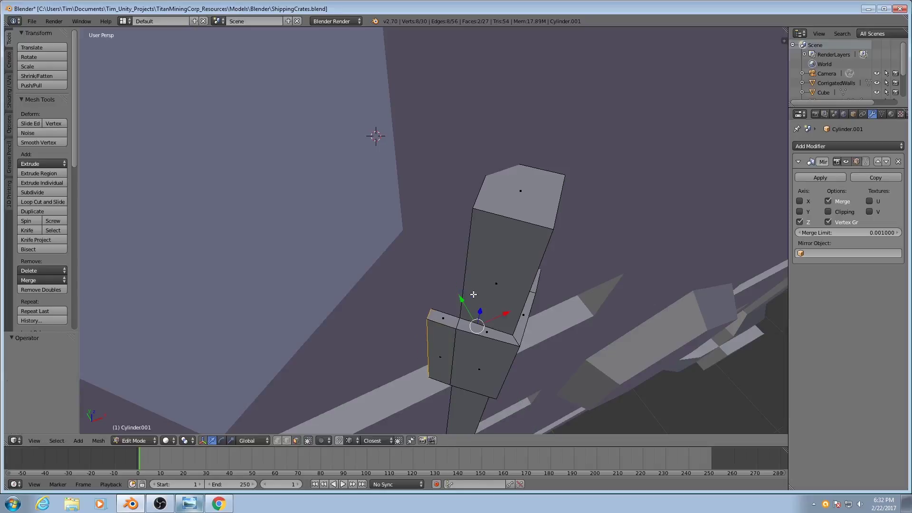
key("g")
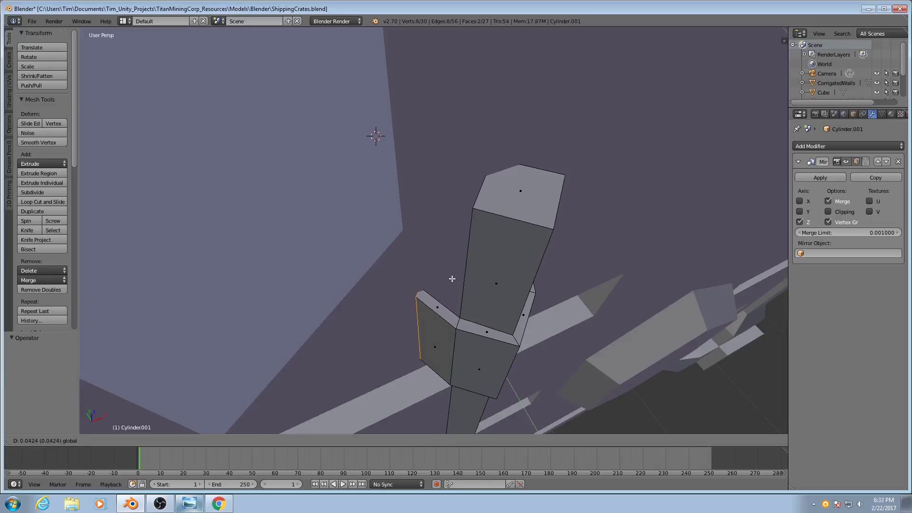
left_click(452, 281)
middle_click_drag(452, 281, 426, 320)
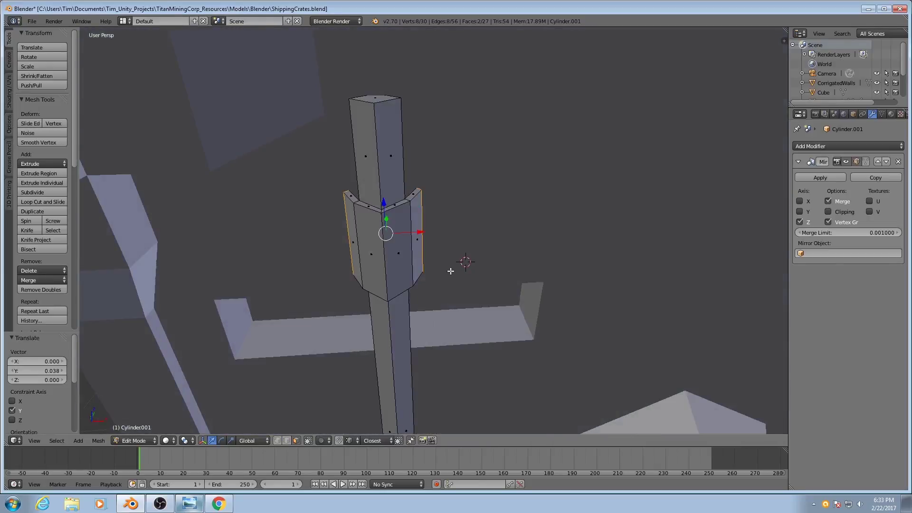
Extrude the side faces again and stretch them outward along X into flanges
key("e")
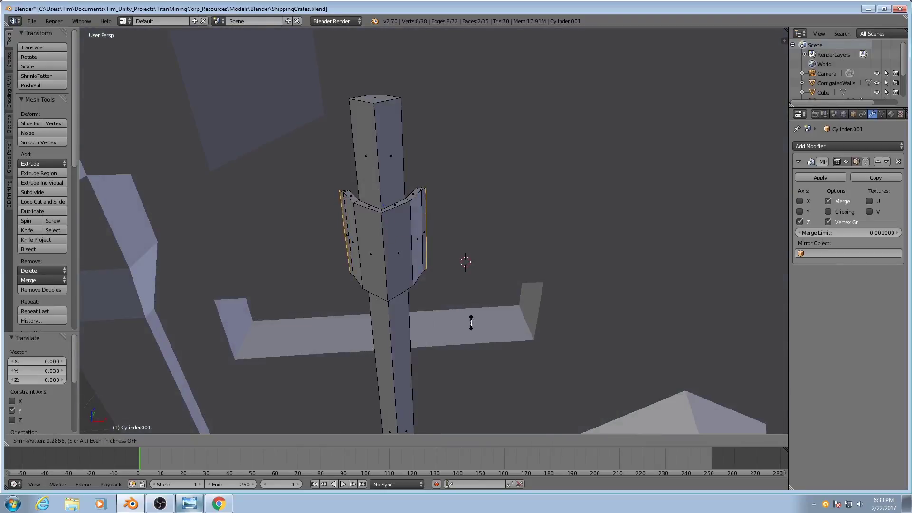
left_click(468, 313)
mouse_move(466, 311)
middle_mouse_down()
mouse_move(406, 317)
mouse_move(455, 316)
middle_mouse_up()
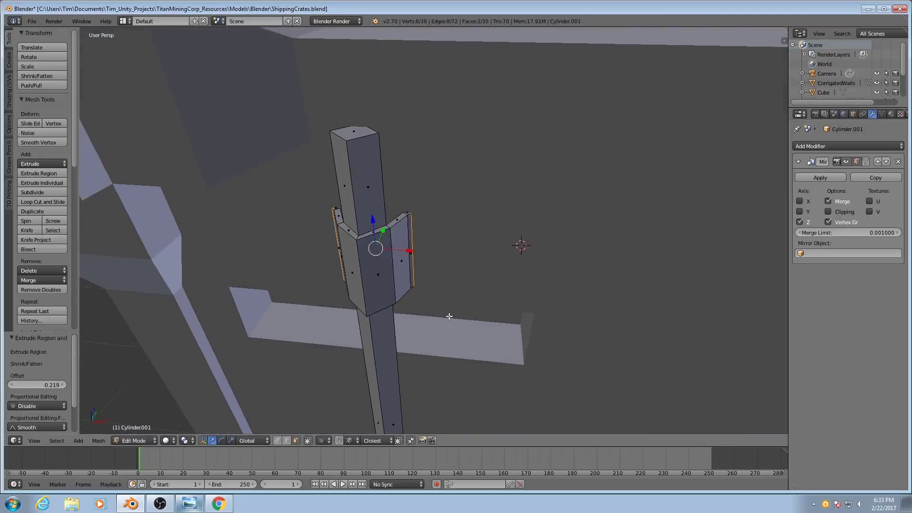
key("s")
key("x")
left_click(480, 309)
mouse_move(480, 309)
middle_mouse_down()
mouse_move(419, 300)
mouse_move(407, 273)
mouse_move(358, 358)
mouse_move(448, 282)
mouse_move(379, 320)
mouse_move(350, 324)
mouse_move(380, 285)
mouse_move(342, 326)
mouse_move(410, 299)
mouse_move(452, 248)
middle_mouse_up()
Switch to edge selection and select the flange's outer vertical edge
key("ctrl+Tab")
left_click(352, 284)
right_click(366, 306)
In wireframe, select both outer flange edges and move them along Y
key("z")
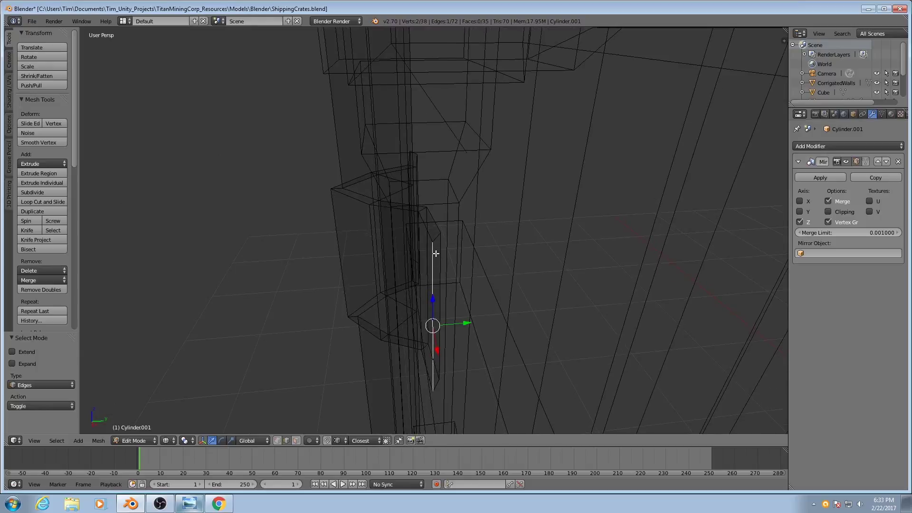
middle_click_drag(390, 260, 439, 265)
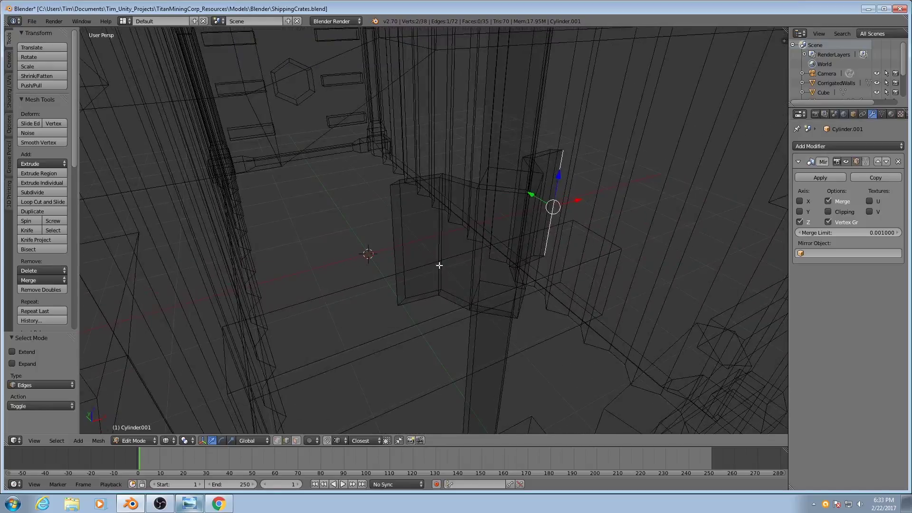
right_click(394, 239, "shift")
middle_click_drag(394, 239, 415, 282)
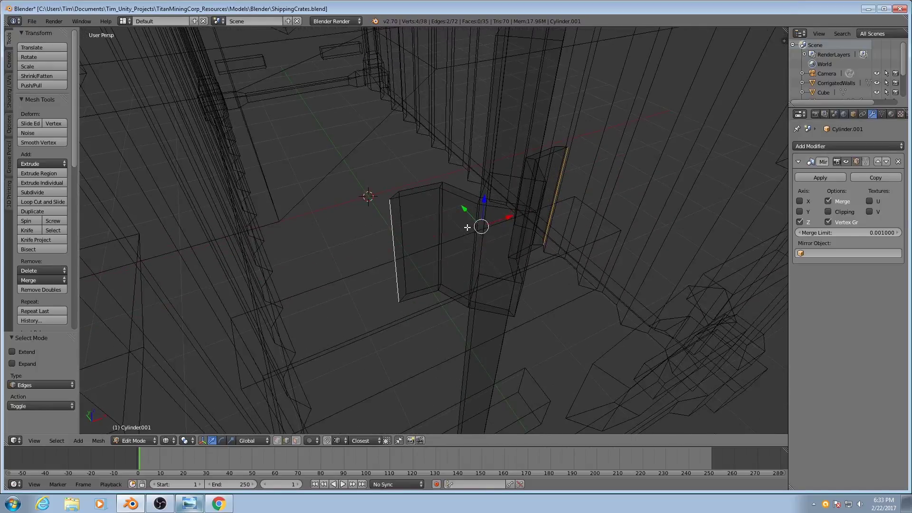
middle_click_drag(442, 223, 441, 213)
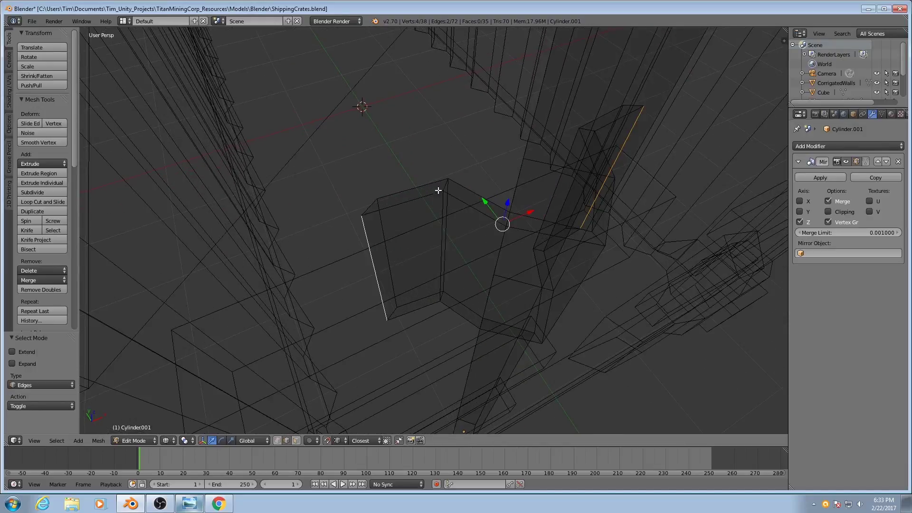
left_click_drag(485, 201, 442, 194)
key("z")
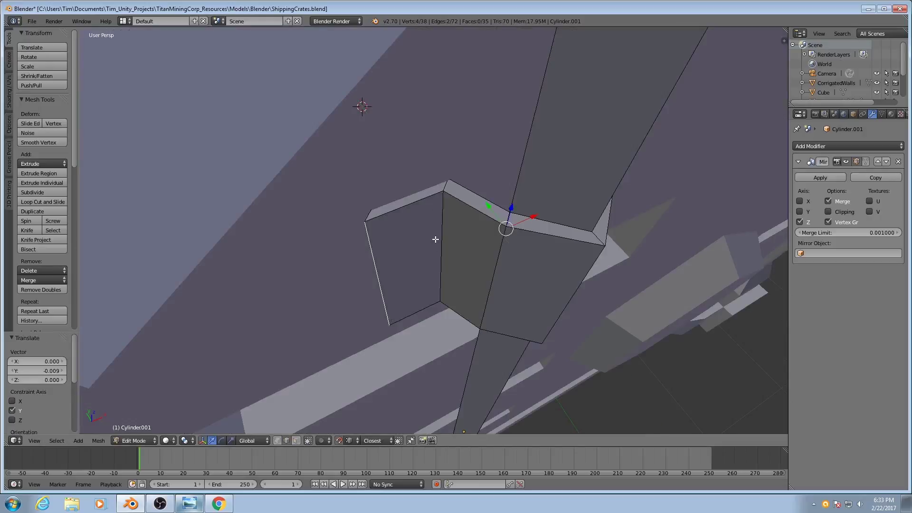
Shift the left flange edge along X and the right flange edge 0.023 along X
middle_click_drag(438, 232, 426, 202)
key("z")
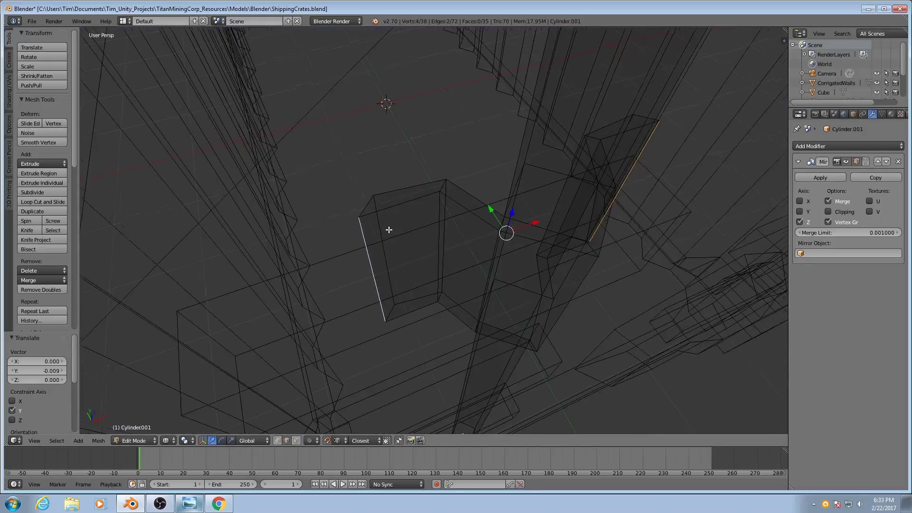
right_click(378, 203)
left_click_drag(415, 251, 403, 298)
middle_click_drag(467, 269, 521, 257)
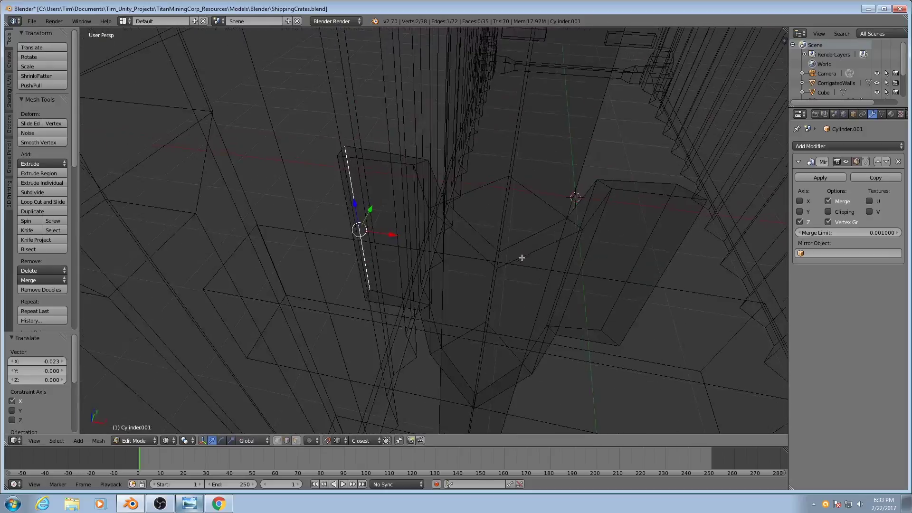
right_click(644, 234)
key("g")
key("x")
left_click_drag(646, 310, 623, 344)
With snapping on, push the left and right pillar edges along Y
mouse_move(541, 295)
middle_mouse_down()
mouse_move(480, 251)
mouse_move(434, 260)
mouse_move(446, 234)
mouse_move(432, 221)
mouse_move(428, 241)
middle_mouse_up()
key("z")
scroll(431, 222, "up", 2)
right_click(426, 241)
middle_click_drag(490, 238, 477, 217)
right_click(477, 218, "shift")
left_click(339, 440)
key("g")
key("y")
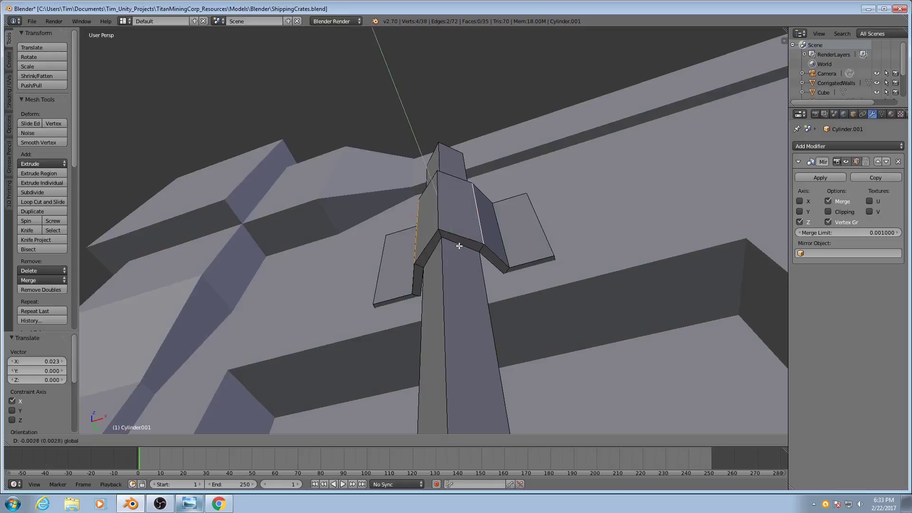
left_click(433, 213)
Move the single centre edge along Y and return to Object Mode
right_click(438, 198)
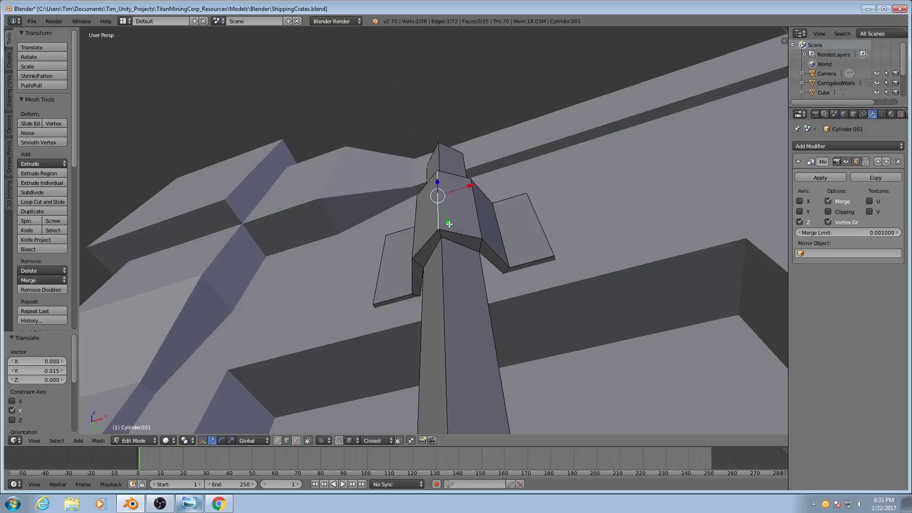
key("g")
key("y")
left_click(427, 255)
mouse_move(428, 255)
middle_mouse_down()
mouse_move(429, 321)
mouse_move(389, 297)
mouse_move(415, 272)
mouse_move(455, 300)
mouse_move(457, 232)
mouse_move(471, 327)
mouse_move(441, 353)
mouse_move(396, 334)
mouse_move(438, 252)
middle_mouse_up()
key("Tab")
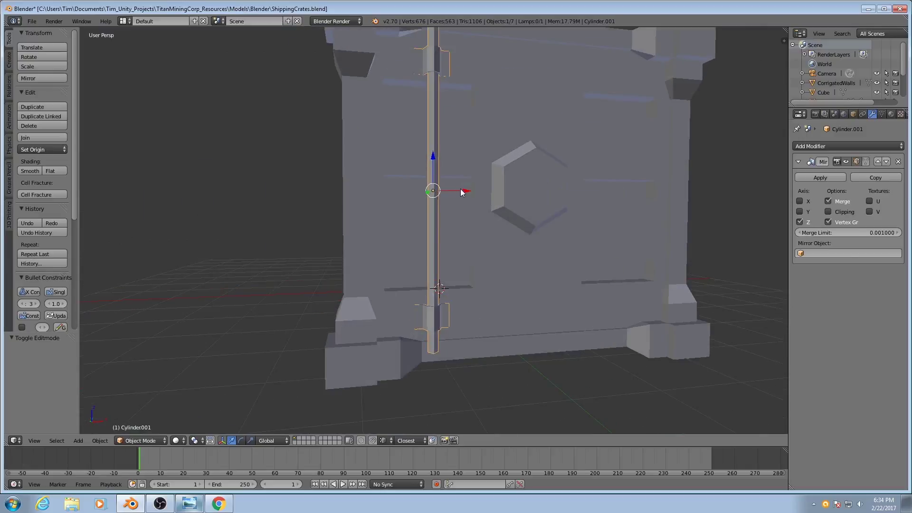
Nudge the post slightly along X and orbit to a higher view of it
middle_click_drag(464, 189, 467, 193)
left_click_drag(468, 195, 463, 195)
middle_click_drag(463, 196, 430, 300)
scroll(430, 303, "up", 5)
middle_click_drag(409, 248, 410, 194)
Extrude the post's top face and scale it down to 0.496 for a tapered cap
key("Tab")
key("ctrl+Tab")
left_click(417, 198)
right_click(417, 189)
mouse_move(437, 227)
middle_mouse_down()
mouse_move(440, 211)
mouse_move(436, 250)
mouse_move(433, 231)
middle_mouse_up()
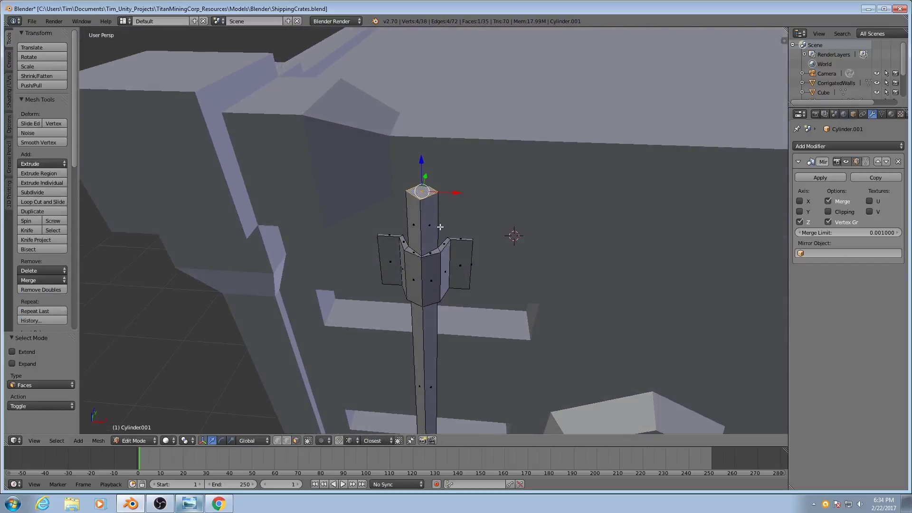
key("e")
left_click(449, 238)
scroll(430, 201, "up", 1)
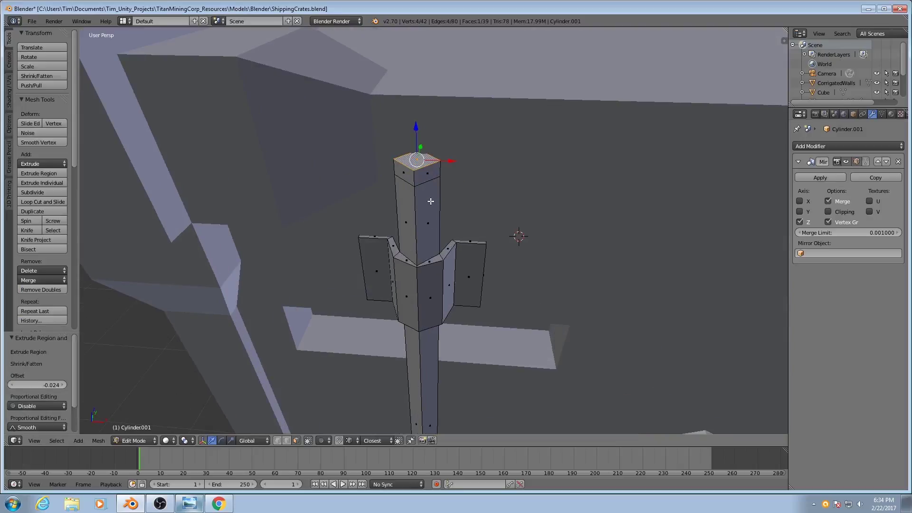
key("s")
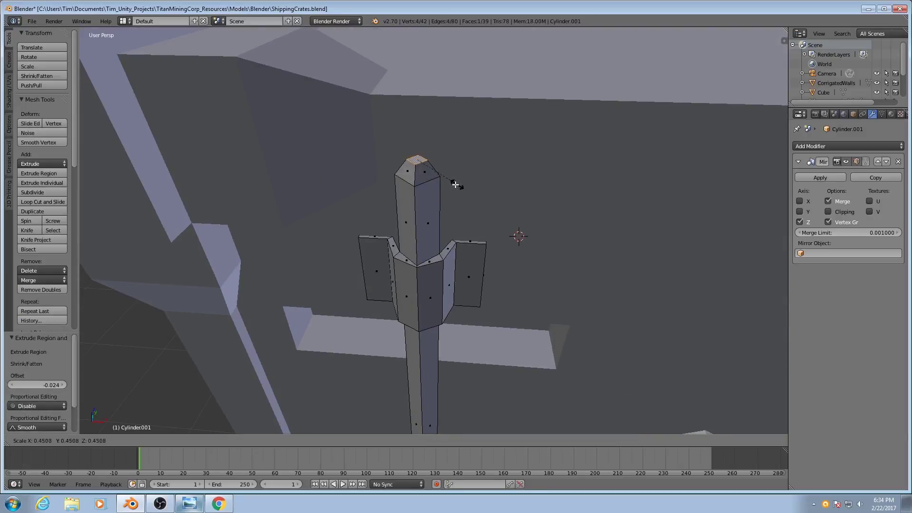
left_click(452, 190)
Return to Object Mode, then check the container reference photo and minimise it
middle_click_drag(452, 190, 468, 256)
key("Tab")
left_click(190, 503)
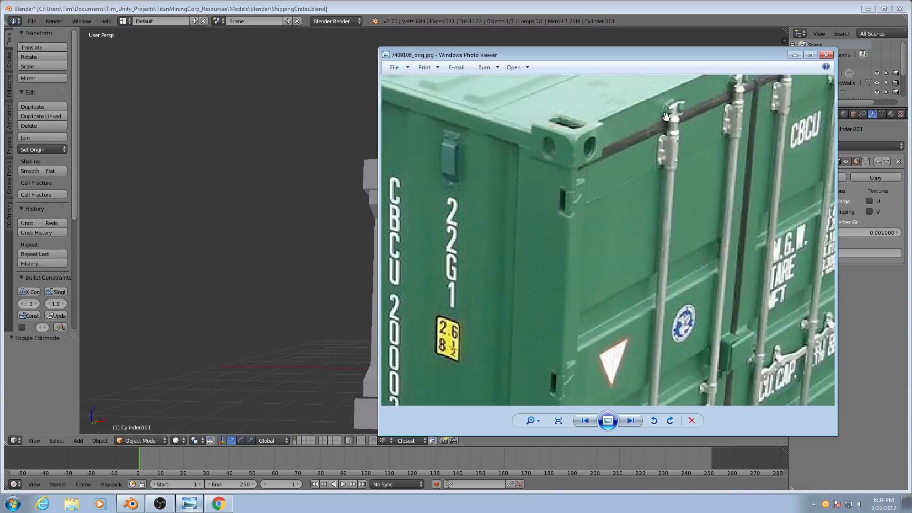
left_click(794, 55)
Move Cylinder.001 by -0.023 along X and orbit around the crate to check it
middle_click_drag(437, 212, 433, 247)
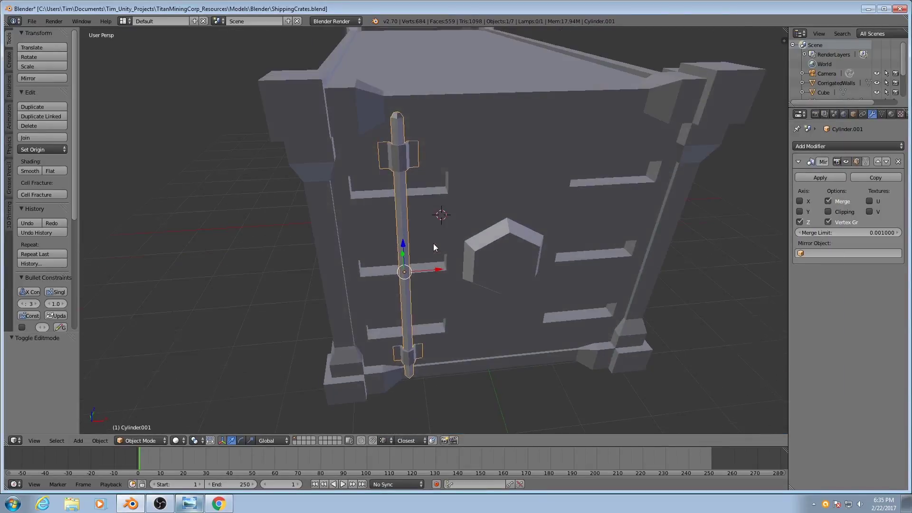
left_click_drag(437, 269, 435, 269)
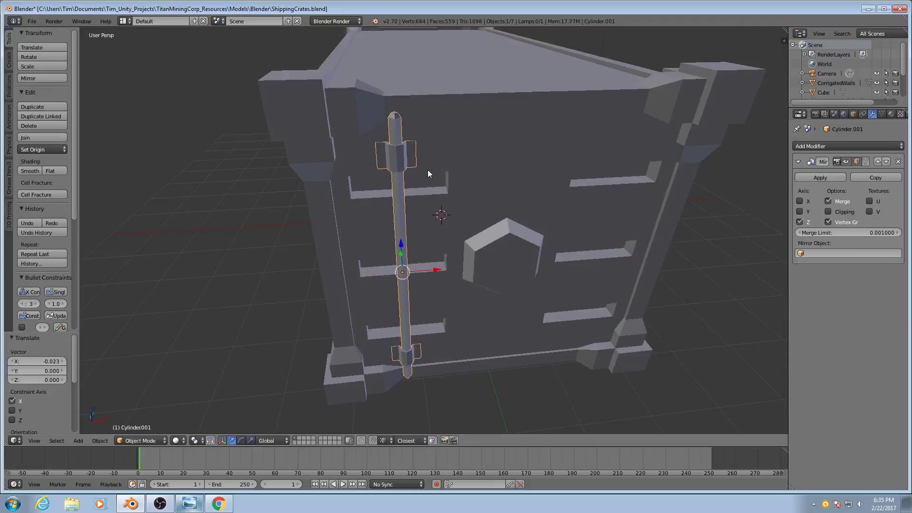
scroll(427, 171, "down", 5)
middle_click_drag(422, 224, 412, 239)
scroll(412, 239, "up", 5)
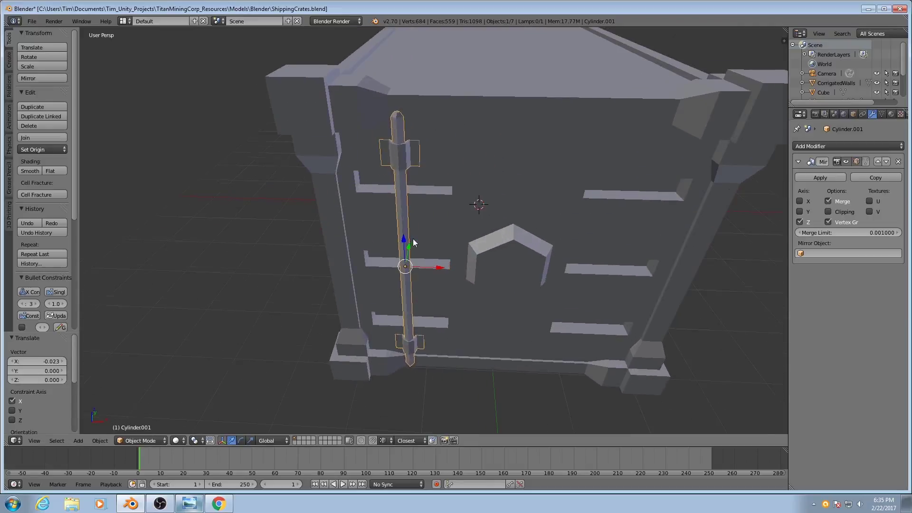
middle_click_drag(455, 181, 405, 174)
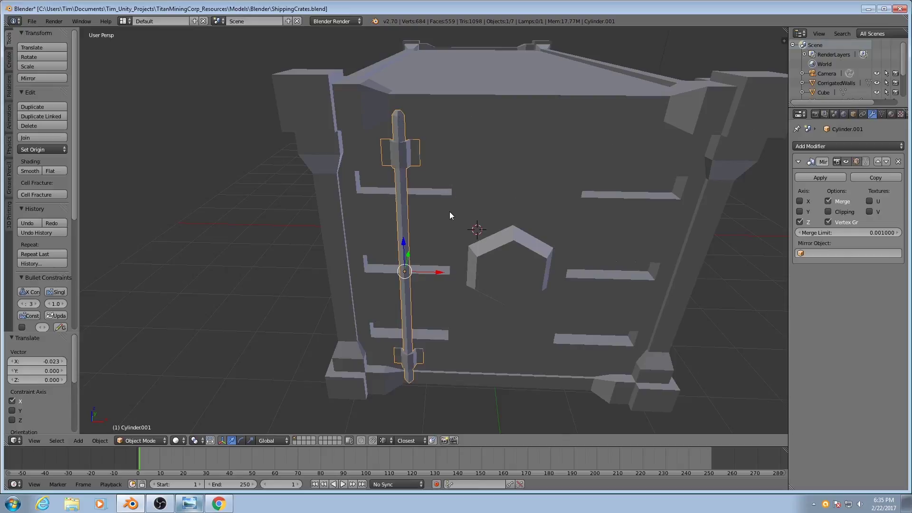
scroll(577, 221, "down", 4)
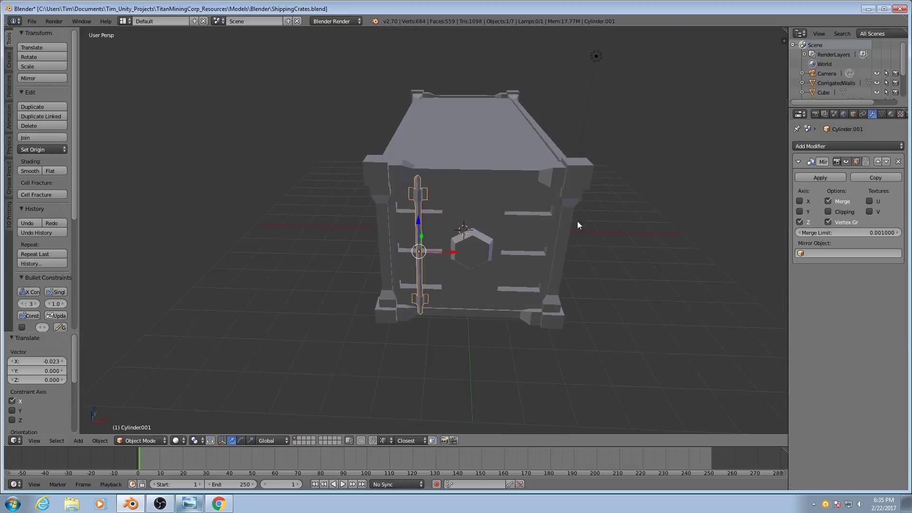
middle_click_drag(577, 221, 432, 216)
middle_click_drag(527, 280, 487, 257)
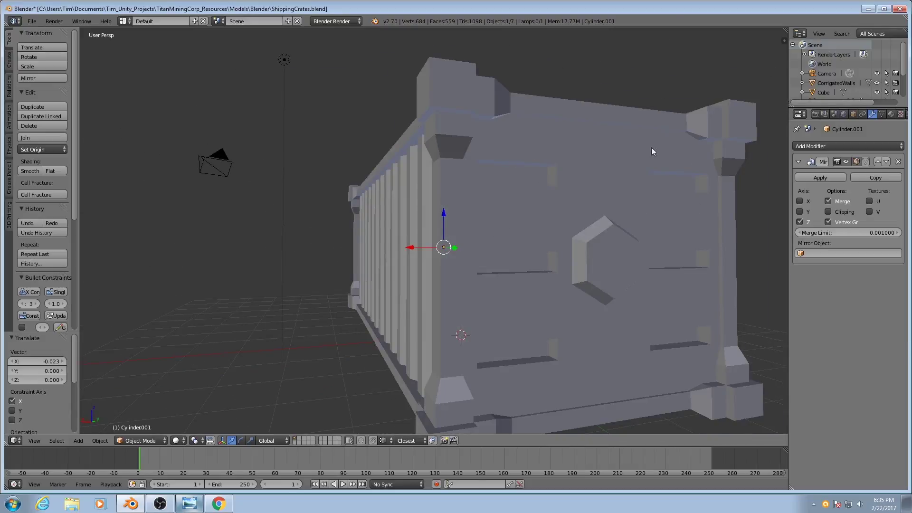
scroll(478, 181, "down", 6)
middle_click_drag(404, 204, 541, 240)
scroll(492, 255, "up", 5)
middle_click_drag(491, 254, 510, 245)
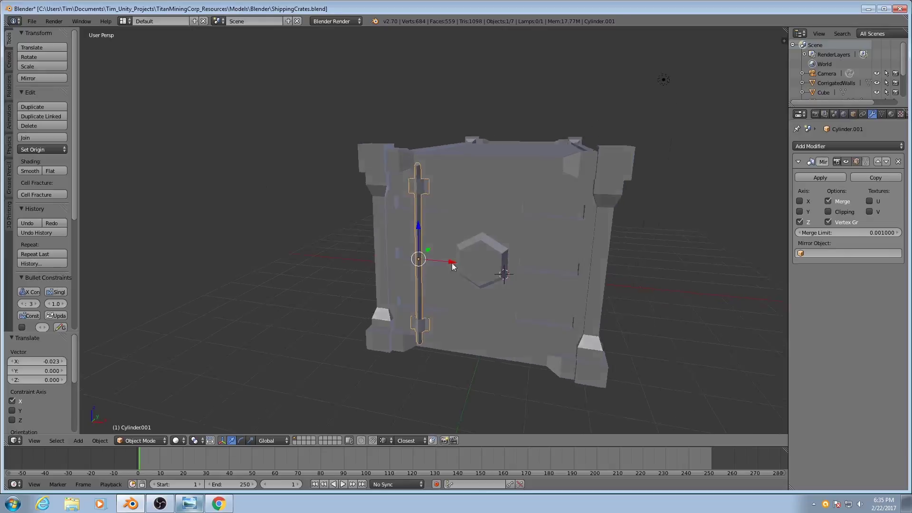
middle_click_drag(452, 266, 474, 266)
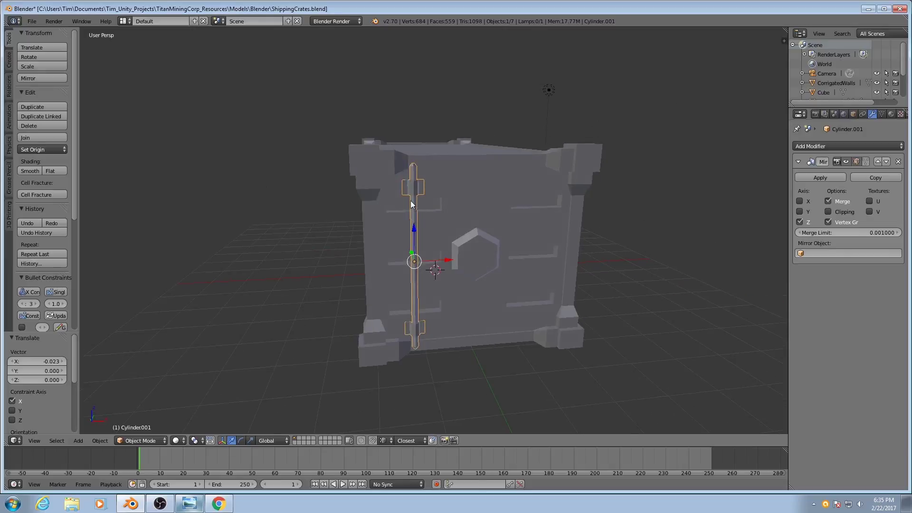
middle_click_drag(410, 200, 373, 215)
scroll(372, 216, "down", 2)
middle_click_drag(368, 245, 395, 239)
middle_click_drag(344, 262, 461, 245)
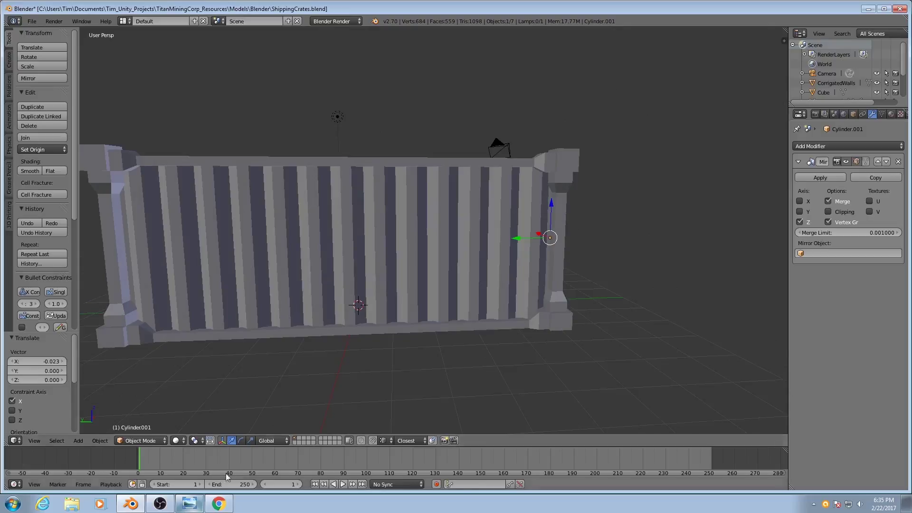
middle_click_drag(376, 325, 507, 240)
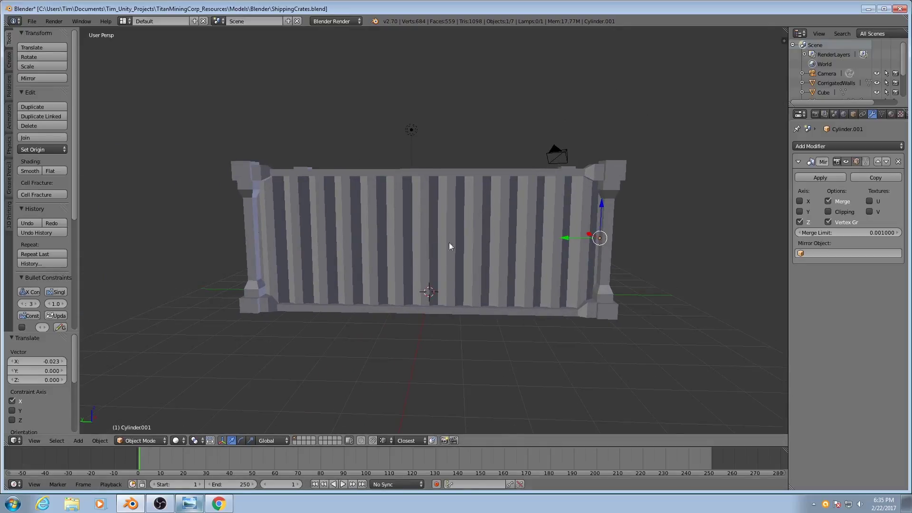
middle_click_drag(460, 236, 490, 265)
scroll(489, 265, "up", 2)
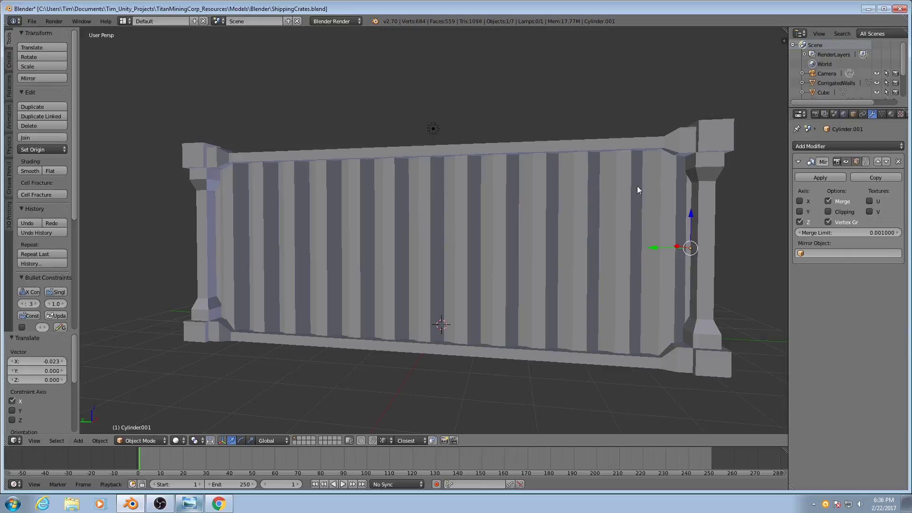
scroll(570, 307, "down", 1)
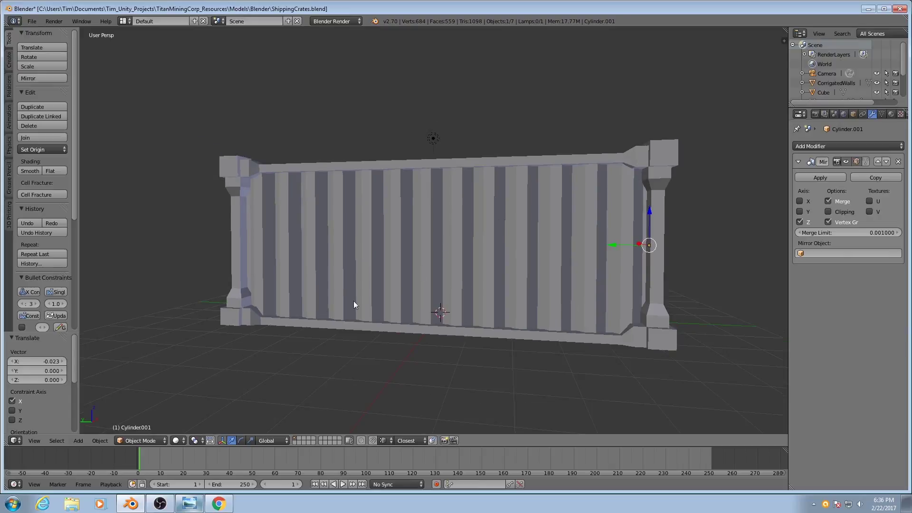
middle_click_drag(482, 287, 434, 246)
scroll(465, 311, "up", 2)
scroll(456, 301, "down", 1)
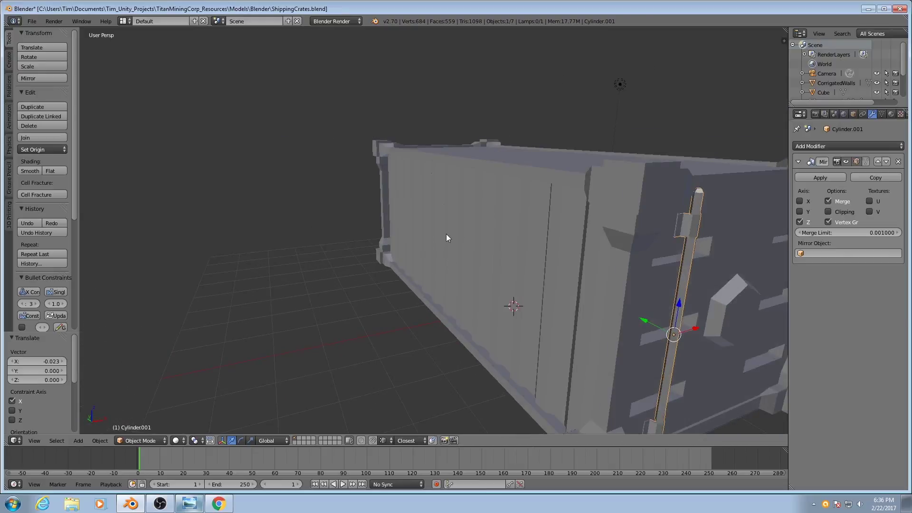
middle_click_drag(439, 246, 475, 293)
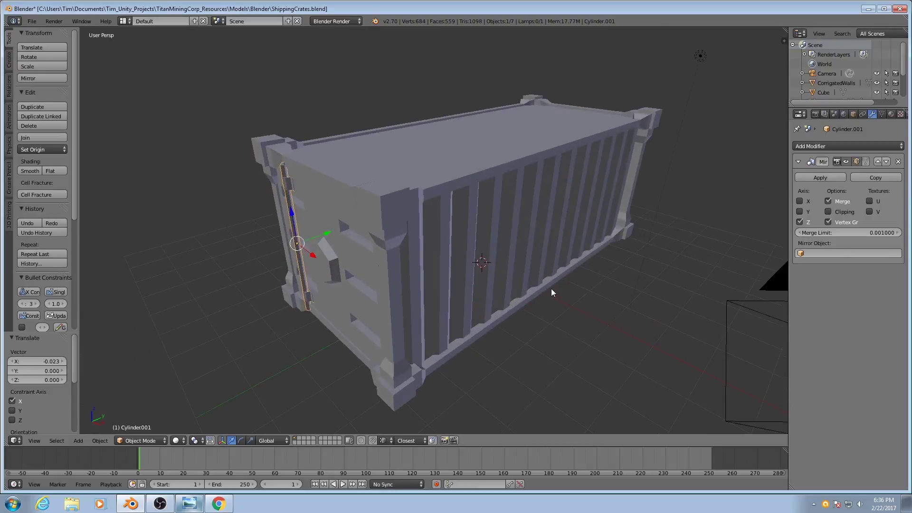
middle_click_drag(563, 295, 490, 260)
Add a cylinder, then delete it after it lands misplaced
key("shift+a")
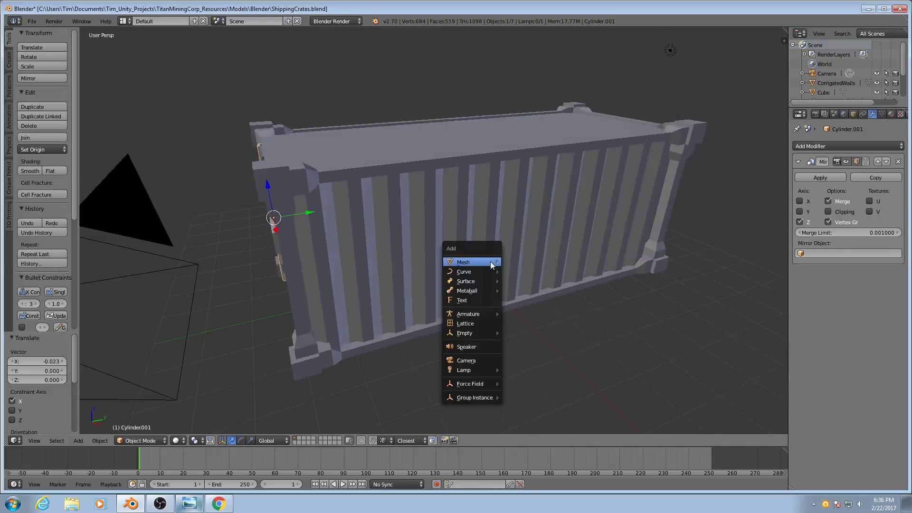
mouse_move(490, 264)
left_click(531, 308)
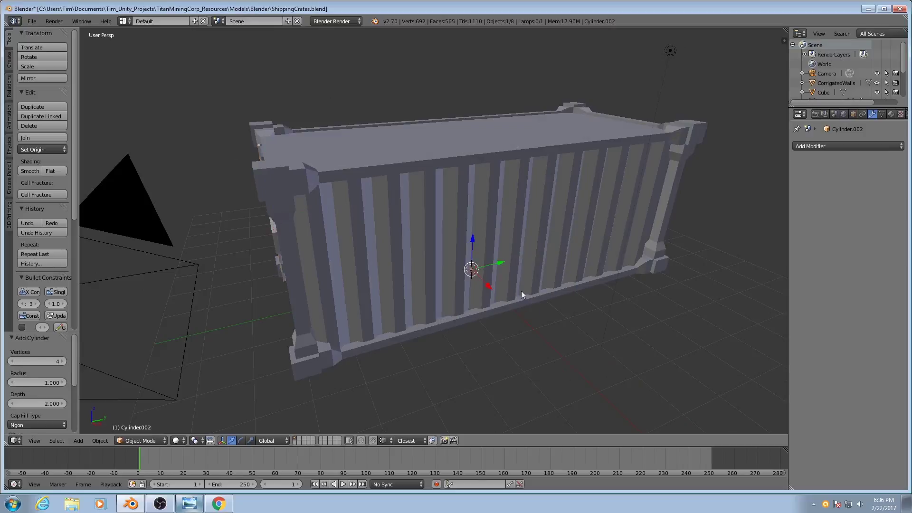
middle_click_drag(520, 291, 480, 282)
left_click(483, 282)
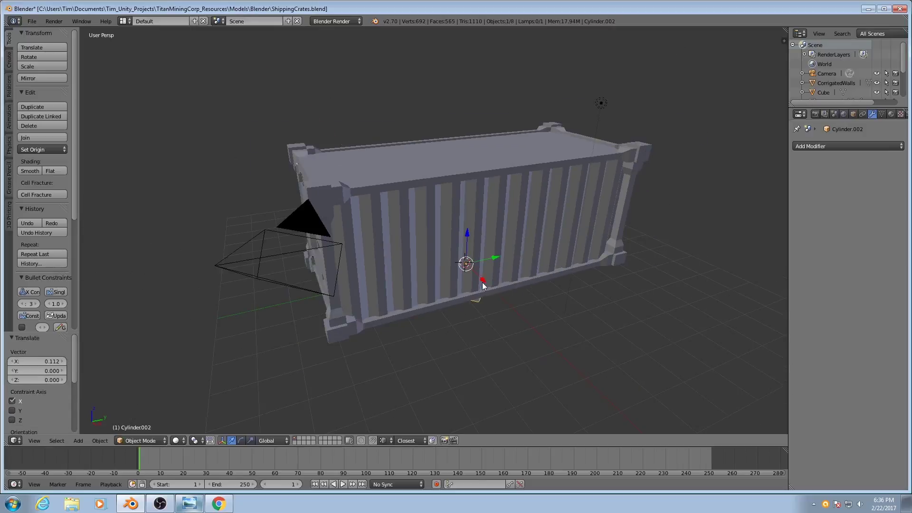
key("x")
left_click(460, 310)
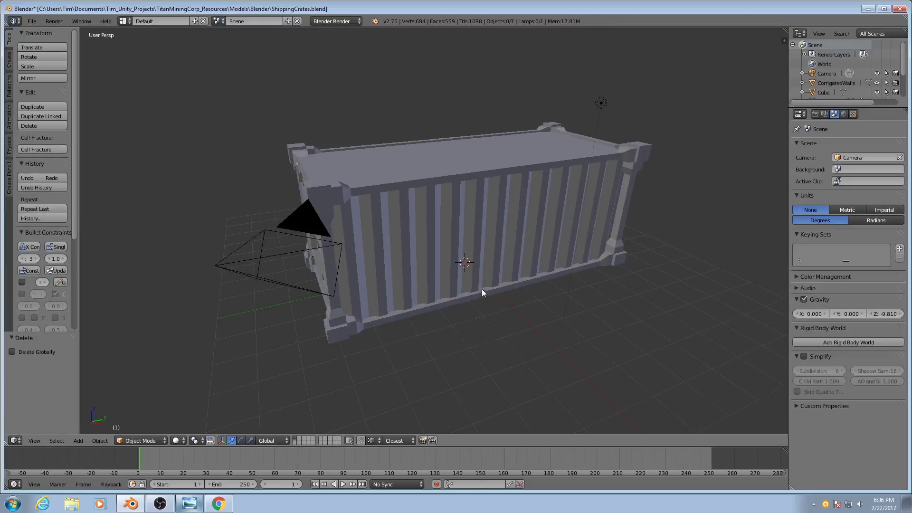
Add a new cylinder at the 3D cursor with 12 vertices
key("shift+a")
mouse_move(511, 266)
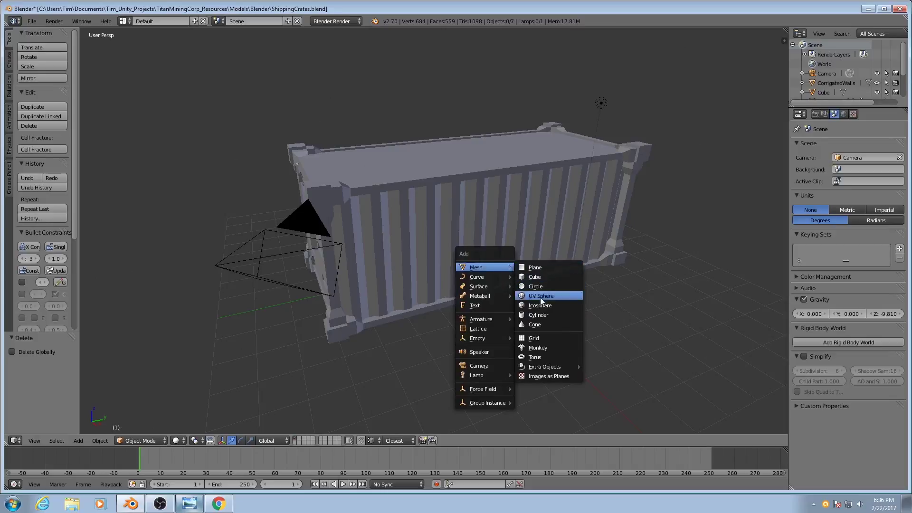
left_click(542, 315)
middle_click_drag(486, 304, 442, 249)
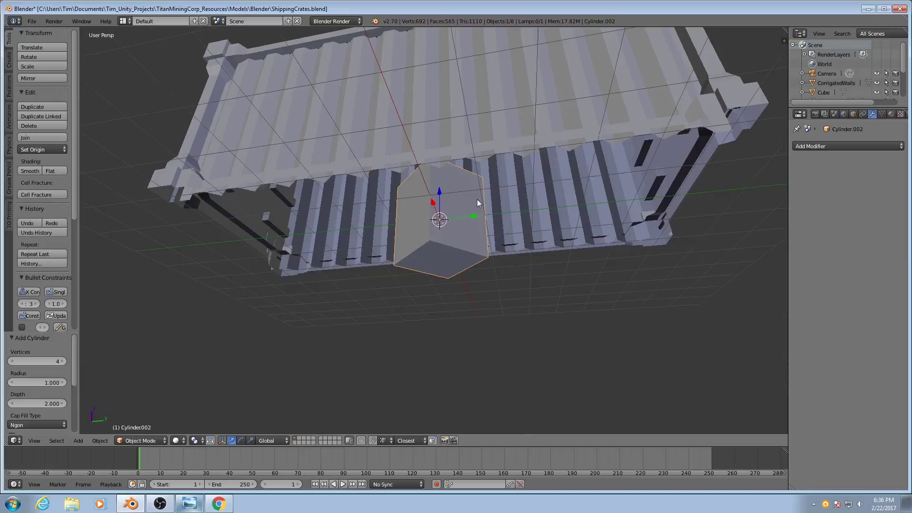
left_click(64, 361)
left_click(59, 361)
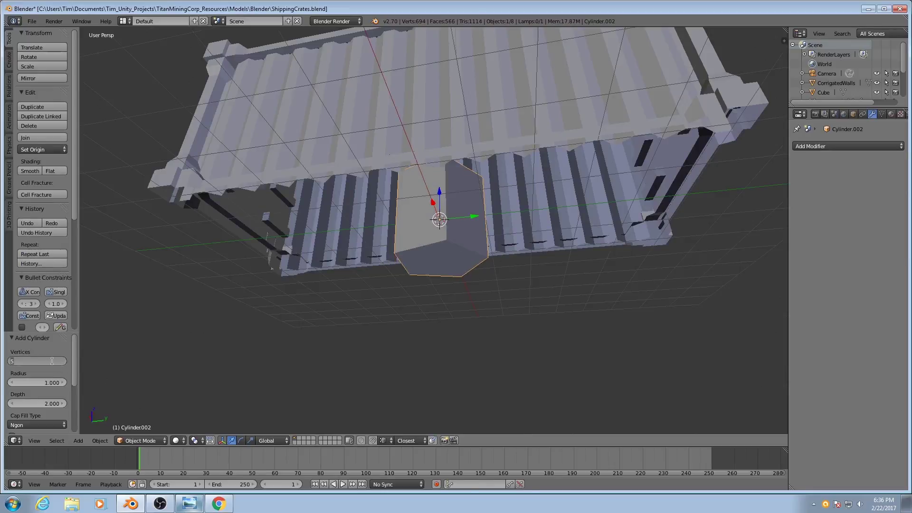
type("12")
key("Return")
Move the cylinder out along X and rotate it 90° about Y
middle_click_drag(337, 232, 312, 297)
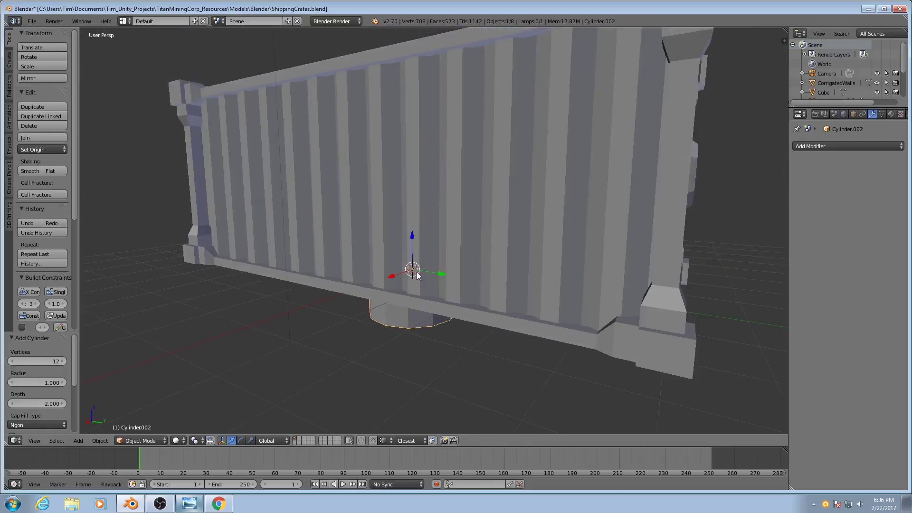
key("g")
key("x")
left_click(331, 310)
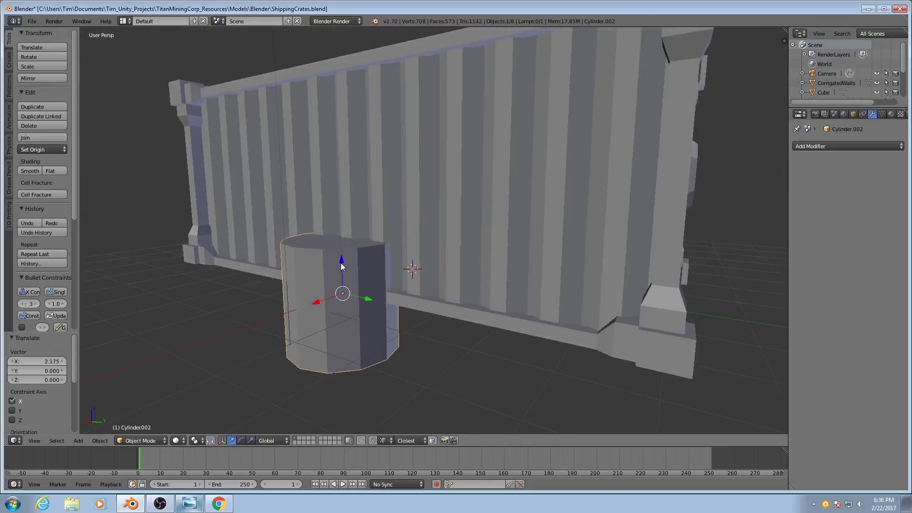
type("ry90")
key("Return")
Adjust the cylinder along Z to centre it on the corrugated side wall
middle_click_drag(363, 207, 451, 198)
key("g")
left_click_drag(451, 194, 451, 177)
middle_click_drag(436, 222, 415, 225)
scroll(431, 193, "up", 1)
scroll(416, 223, "up", 1)
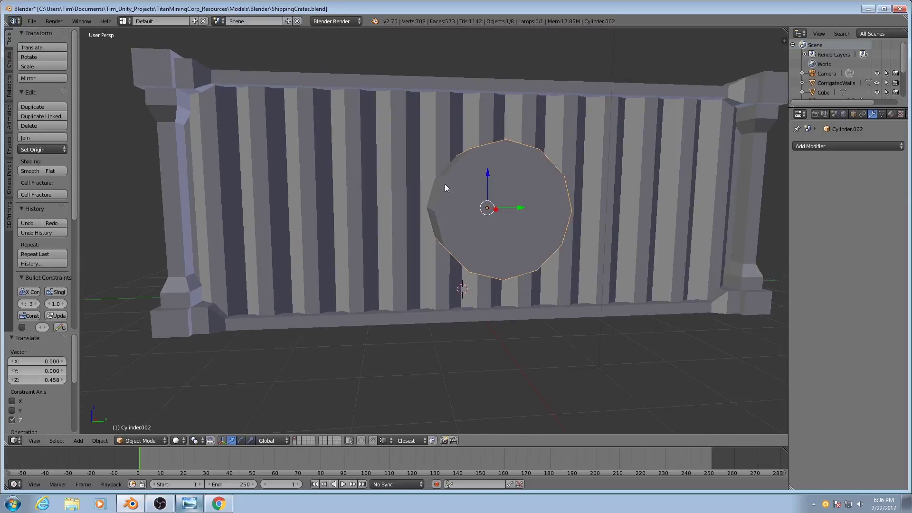
left_click_drag(488, 172, 487, 178)
scroll(503, 202, "down", 3)
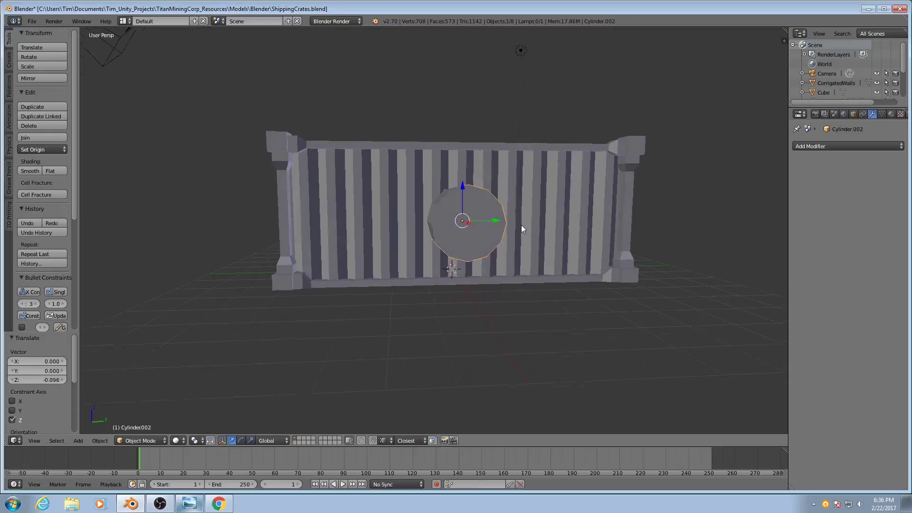
middle_click_drag(520, 225, 503, 218)
scroll(314, 167, "up", 2)
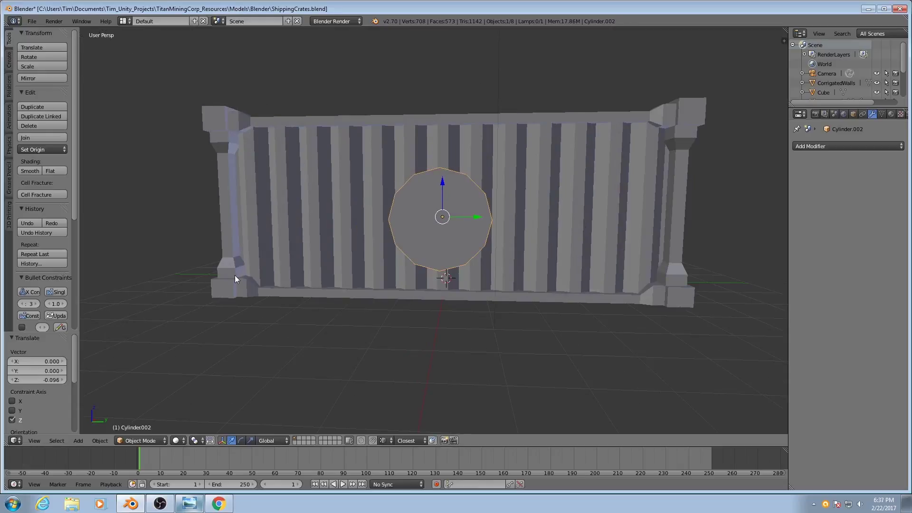
Select the container body and zoom in on it
right_click(230, 132)
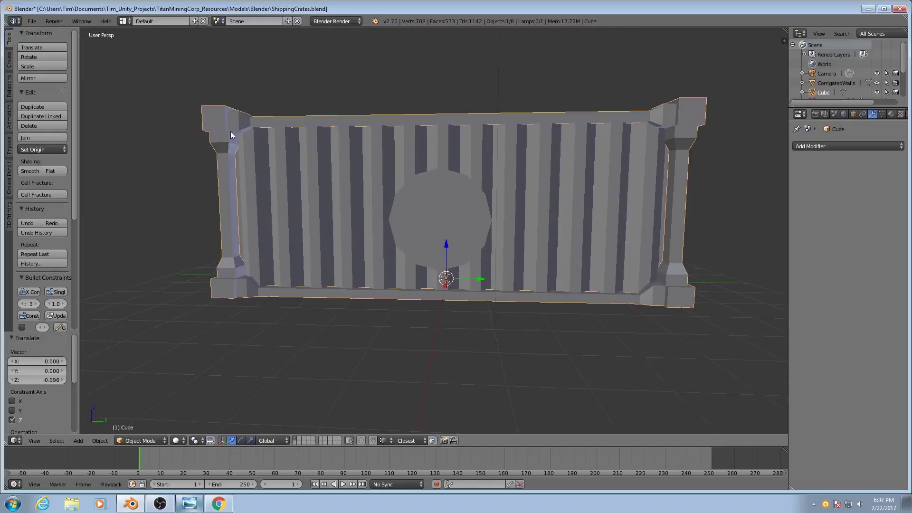
middle_click_drag(325, 276, 325, 285)
scroll(326, 285, "up", 2)
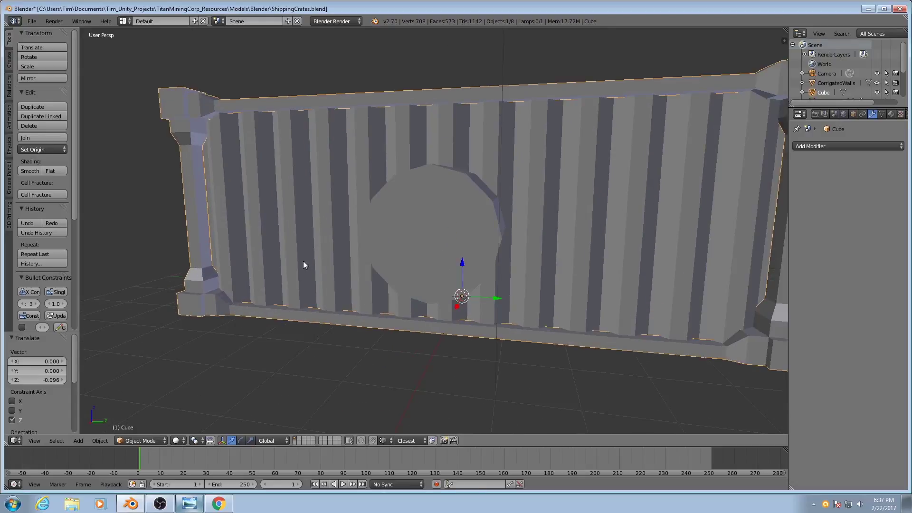
In edge mode, select the four corner-post edges framing the container's side wall
key("Tab")
middle_click_drag(276, 258, 284, 254)
key("ctrl+Tab")
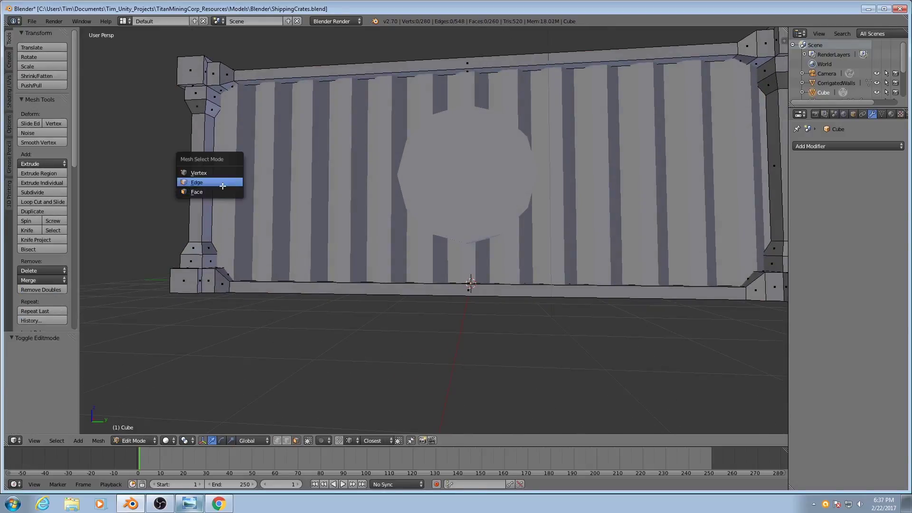
left_click(222, 183)
right_click(208, 91)
middle_click_drag(209, 93, 212, 99)
right_click(217, 272, "shift")
middle_click_drag(217, 271, 702, 197)
right_click(710, 274, "shift")
right_click(722, 126, "shift")
middle_click_drag(722, 125, 547, 231)
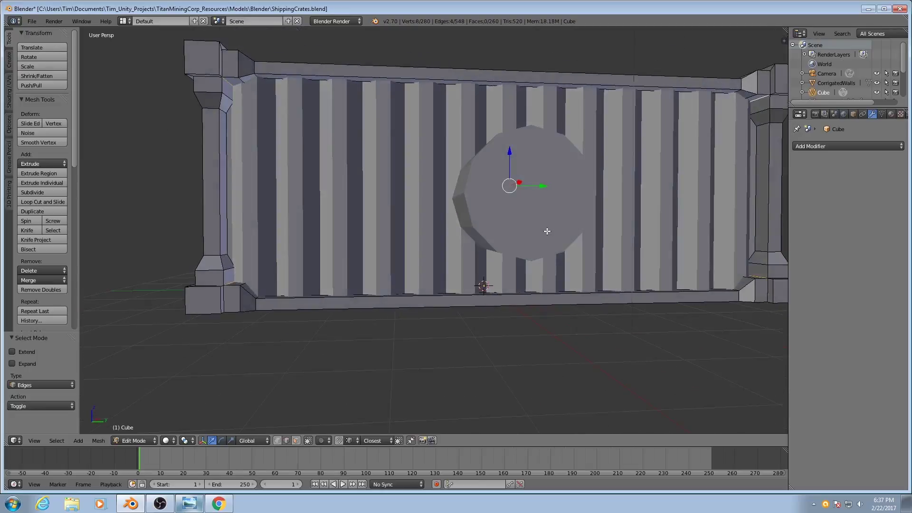
Snap the 3D cursor to the centre of the selected edges
key("shift+s")
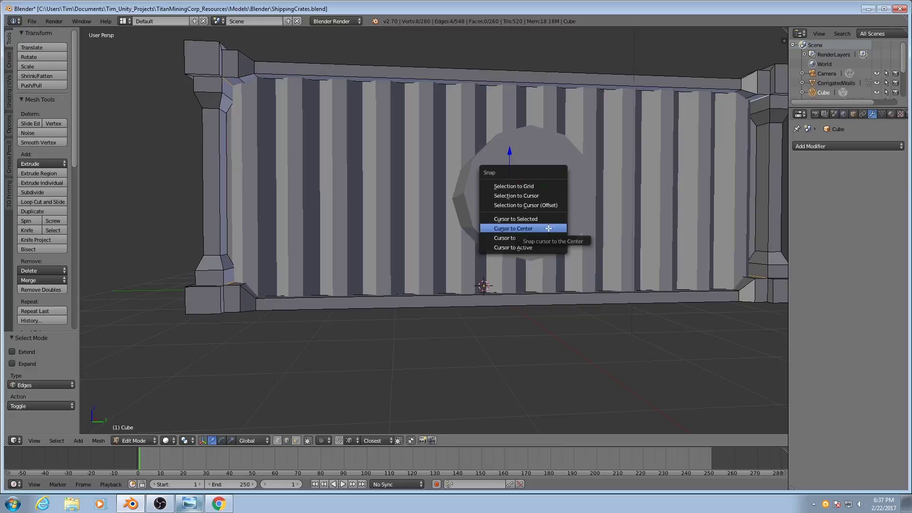
left_click(531, 219)
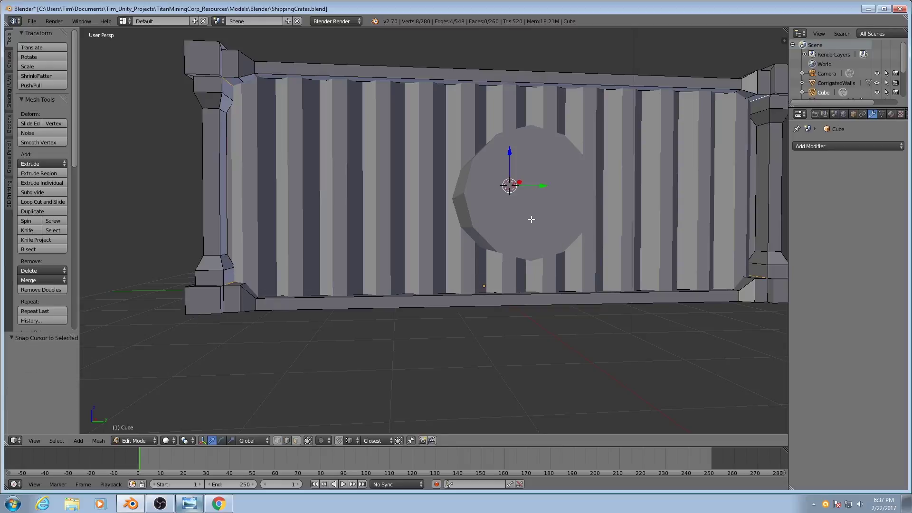
scroll(553, 247, "down", 3)
middle_click_drag(553, 247, 523, 256)
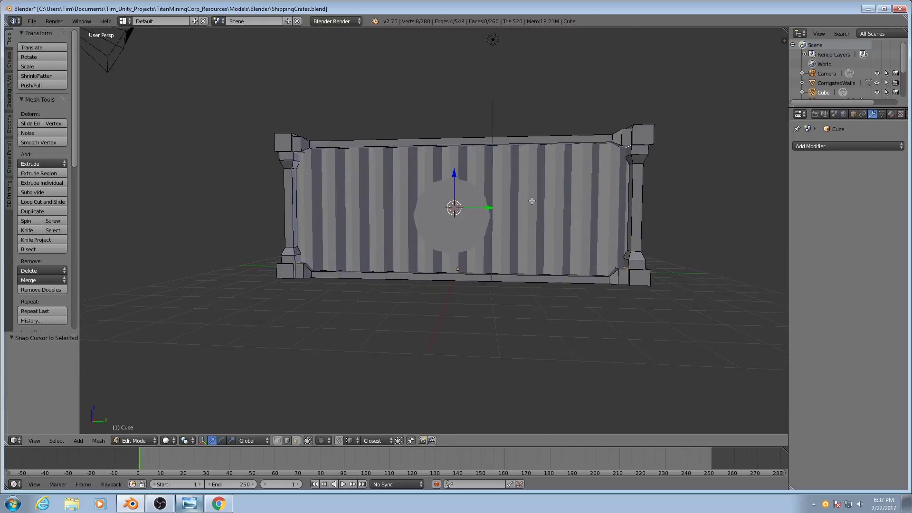
Move the hub cylinder onto the 3D cursor at the wall's centre
key("Tab")
right_click(470, 235)
middle_click_drag(470, 235, 441, 234)
scroll(453, 225, "up", 4)
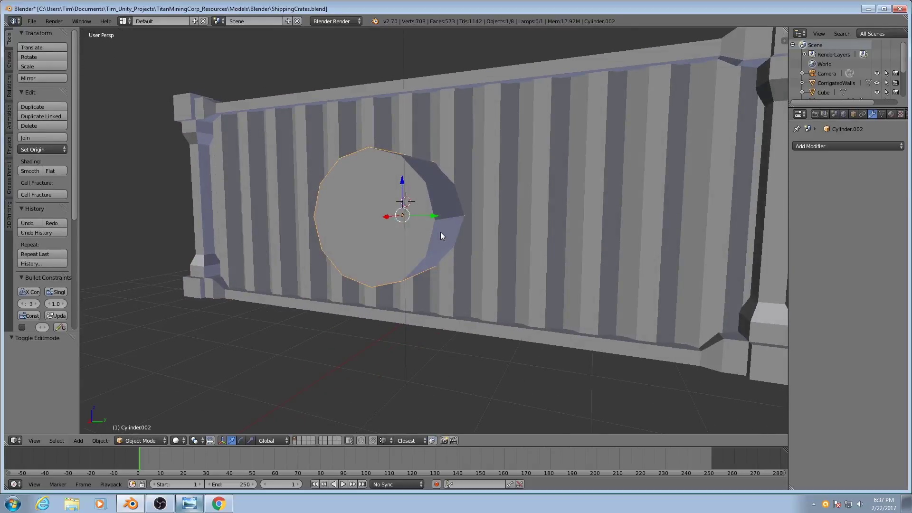
key("shift+s")
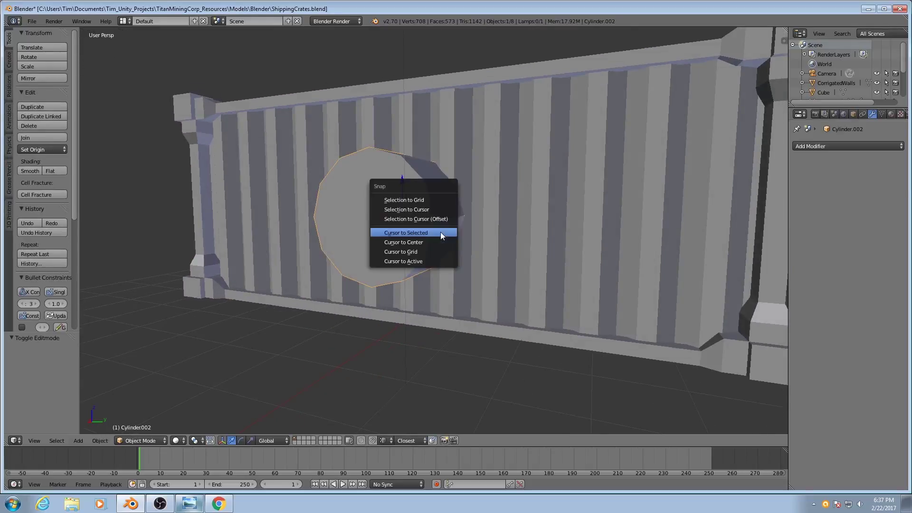
left_click(418, 209)
scroll(419, 228, "down", 4)
middle_click_drag(420, 238, 500, 250)
scroll(490, 252, "up", 3)
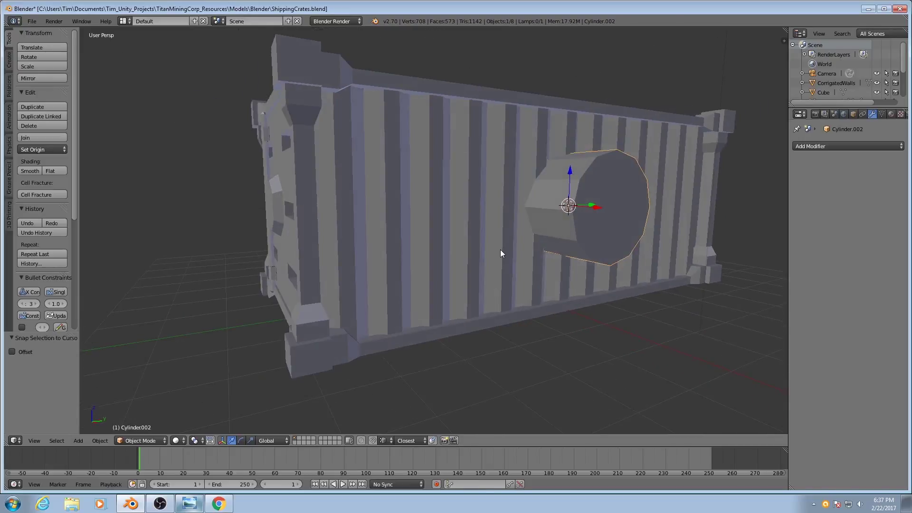
Return the 3D cursor to the world origin
key("shift+s")
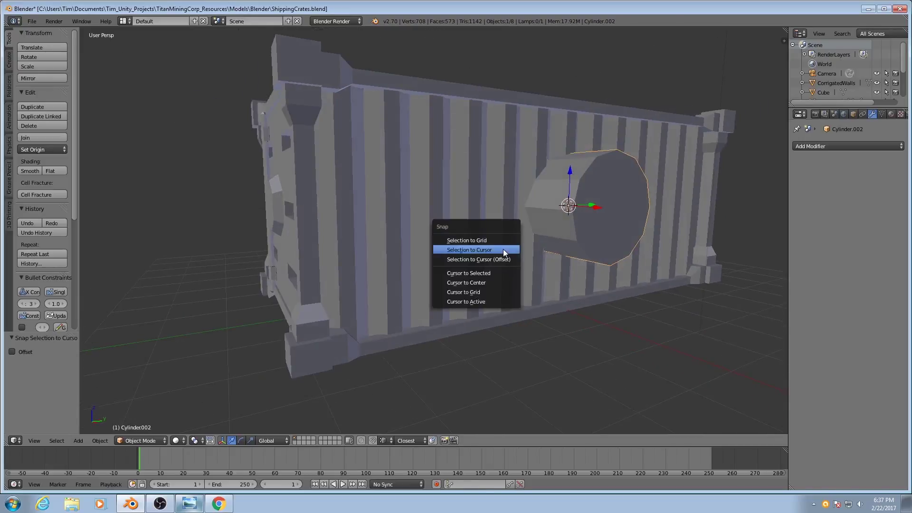
left_click(480, 282)
middle_click_drag(509, 286, 486, 289)
scroll(489, 260, "down", 3)
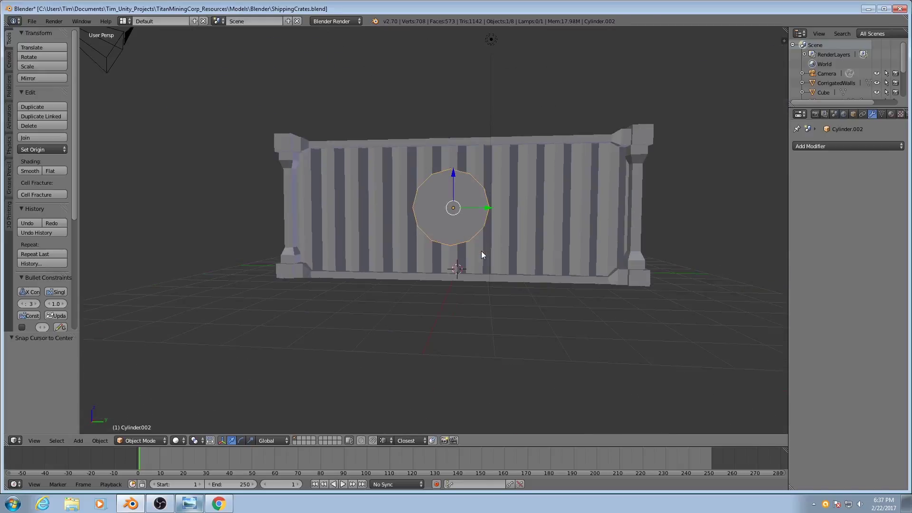
Flatten the cylinder along X and shrink it uniformly
key("KP_3")
scroll(490, 177, "up", 3)
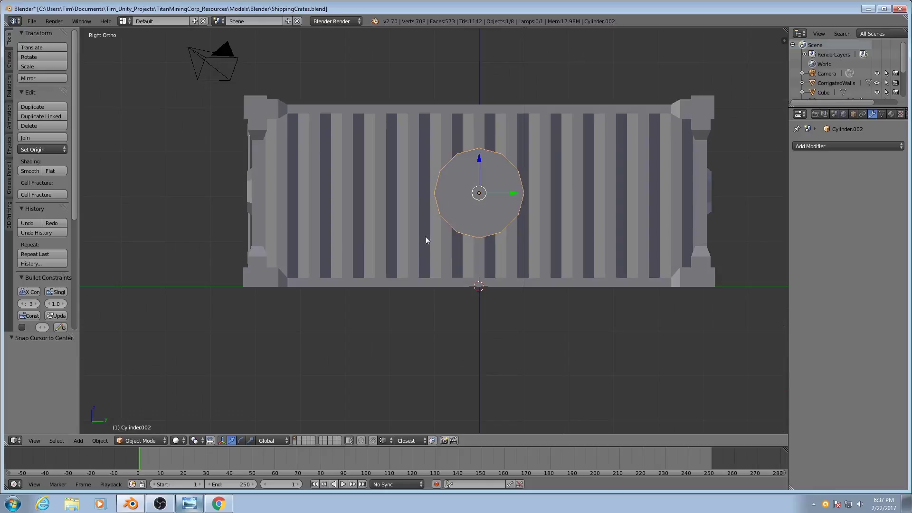
middle_click_drag(571, 221, 545, 247)
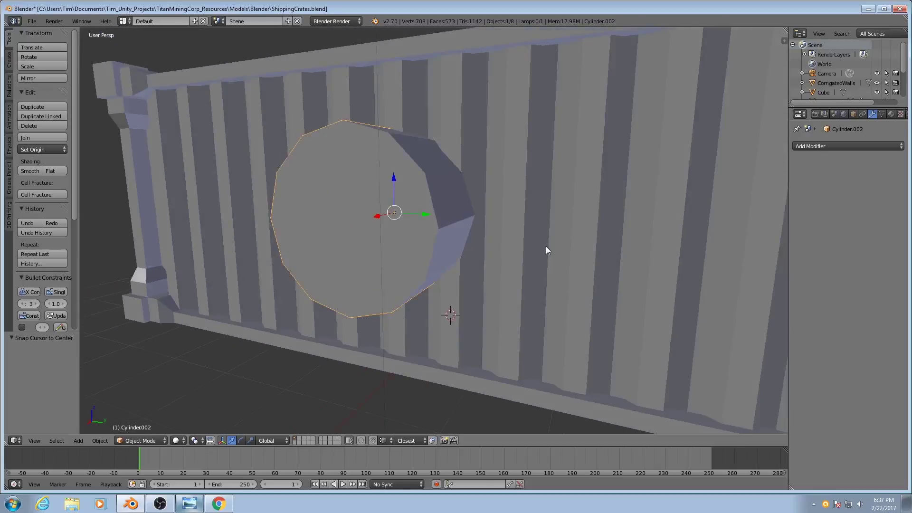
scroll(470, 263, "down", 3)
scroll(476, 257, "up", 4)
scroll(477, 260, "down", 2)
middle_click_drag(489, 260, 522, 291)
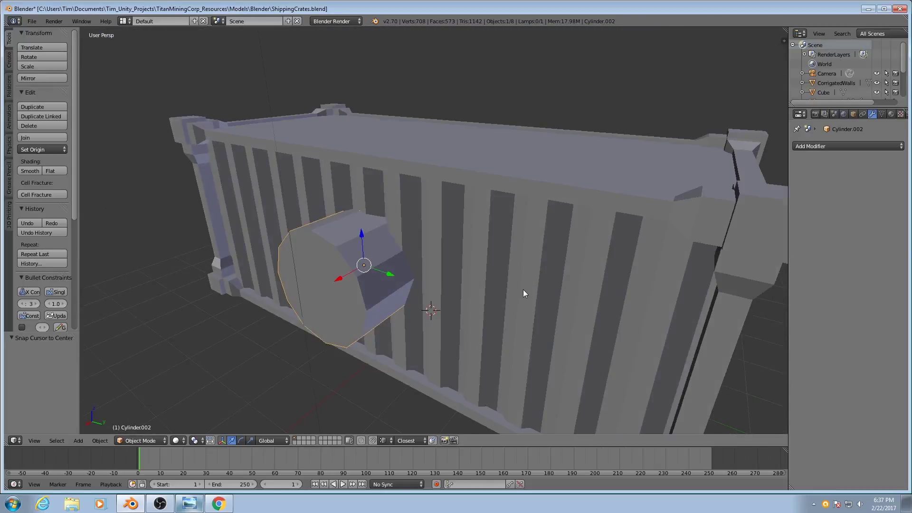
key("s")
key("x")
left_click(401, 254)
key("s")
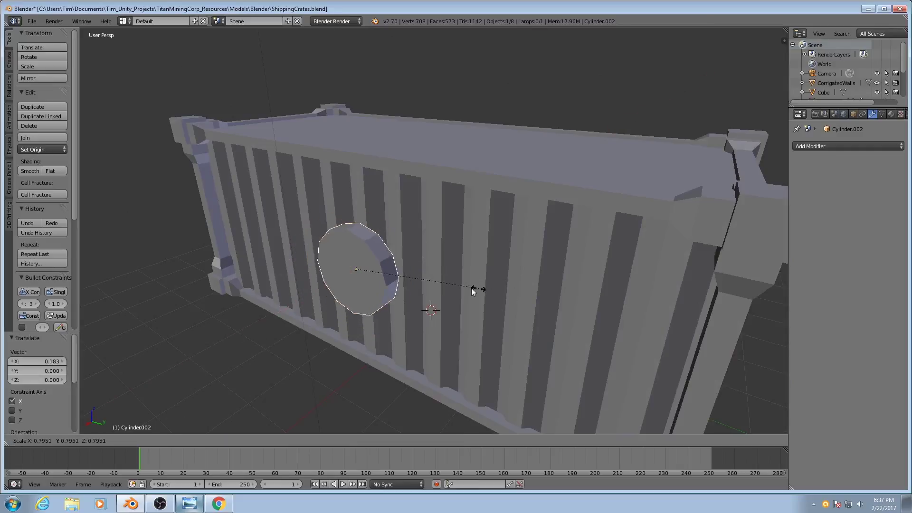
left_click(458, 281)
Refine the cylinder's X depth into a thin hub against the wall
middle_click_drag(458, 281, 492, 297)
key("s")
key("x")
left_click(541, 315)
middle_click_drag(541, 314, 627, 285)
left_click_drag(563, 246, 570, 246)
key("s")
key("x")
left_click(586, 253)
middle_click_drag(586, 253, 525, 279)
left_click_drag(525, 278, 525, 280)
middle_click_drag(525, 280, 494, 305)
Extrude the cylinder's front cap face outward
key("Tab")
key("ctrl+Tab")
left_click(455, 286)
right_click(454, 284)
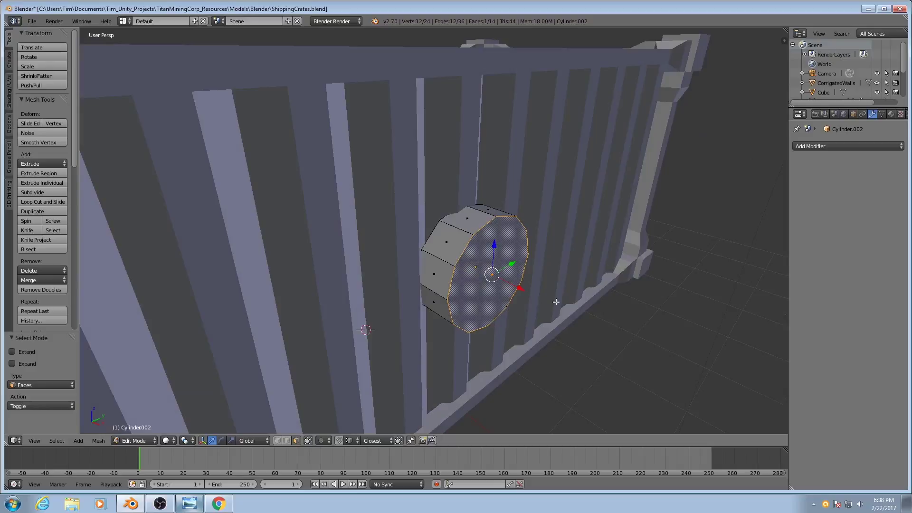
key("e")
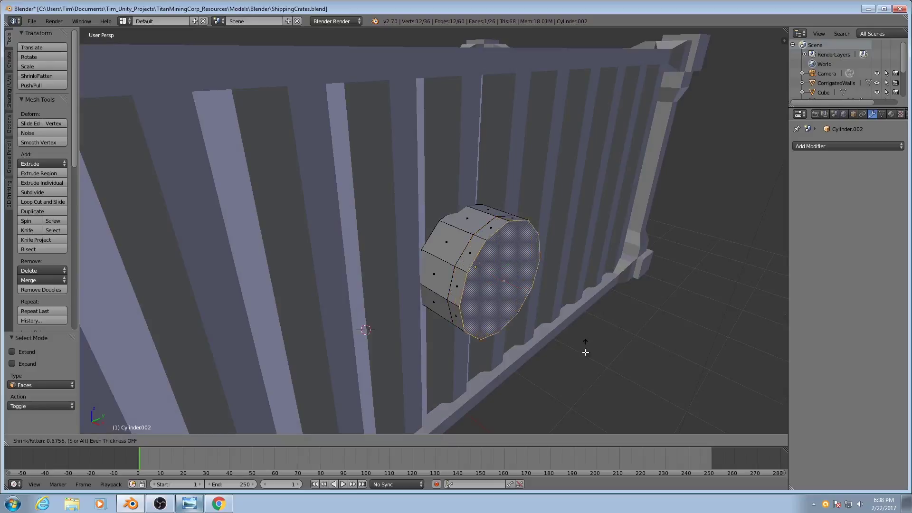
left_click(583, 363)
Scale the extruded cap down to 0.922 for a stepped rim, then return to object mode
key("s")
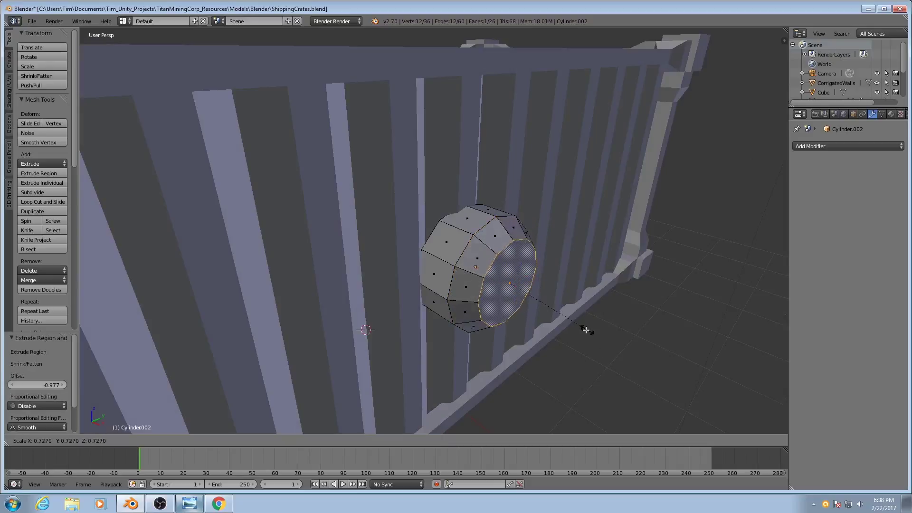
left_click(539, 299)
left_click_drag(539, 300, 531, 296)
key("s")
left_click(578, 306)
middle_click_drag(527, 310, 416, 241)
key("Tab")
scroll(399, 260, "down", 5)
middle_click_drag(391, 270, 467, 268)
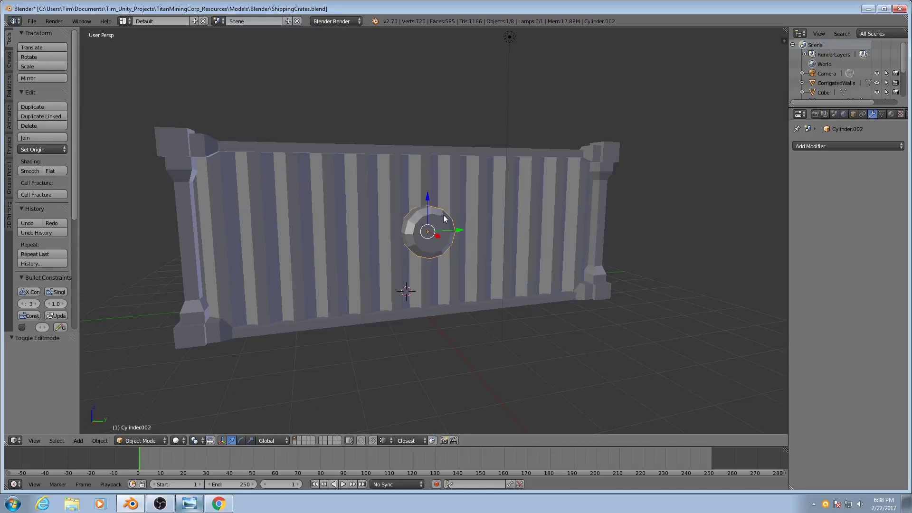
middle_click_drag(522, 209, 441, 277)
scroll(483, 230, "up", 3)
scroll(448, 267, "down", 2)
Add a cylinder with 4 vertices at the 3D cursor
key("shift+a")
mouse_move(443, 276)
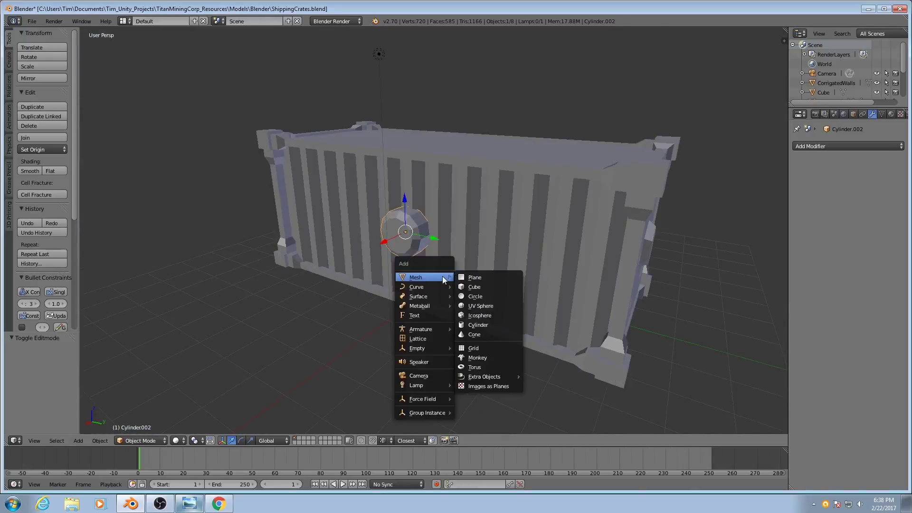
left_click(483, 325)
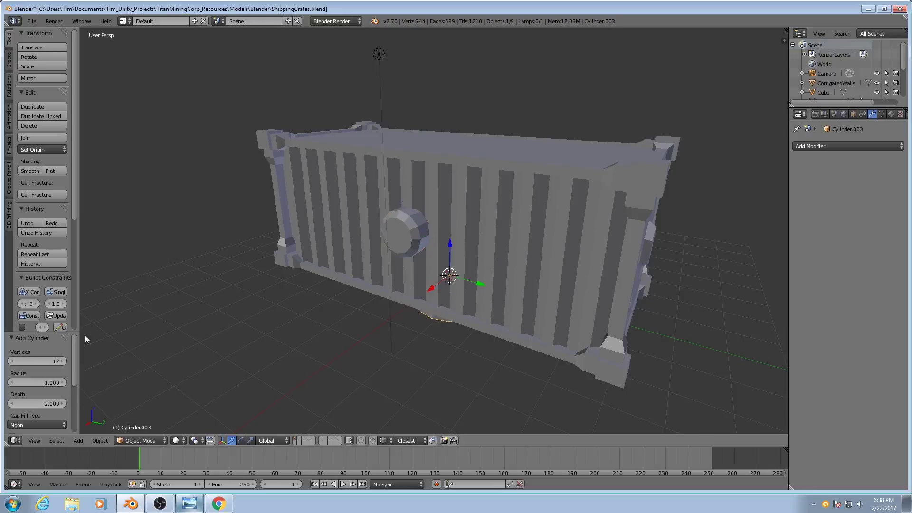
left_click(41, 360)
type("4")
key("Return")
left_click_drag(429, 290, 364, 323)
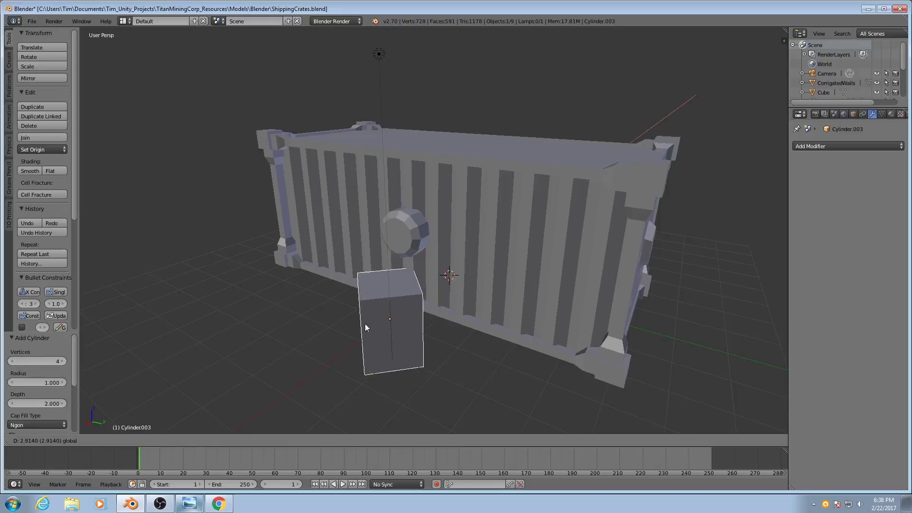
Shrink the new cylinder into a thin rod at 0.301 scale
key("s")
left_click(413, 332)
left_click_drag(390, 288, 390, 218)
scroll(456, 304, "up", 4)
middle_click_drag(456, 316, 467, 296)
key("s")
scroll(503, 278, "down", 8)
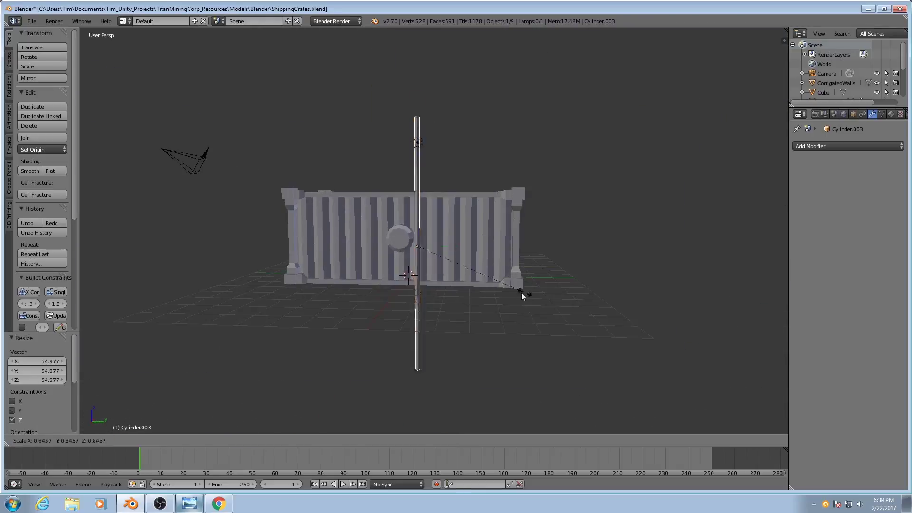
scroll(521, 292, "up", 3)
left_click(426, 263)
In Right view, place the rod up-right of the hub and tilt it about 70.8°
key("KP_3")
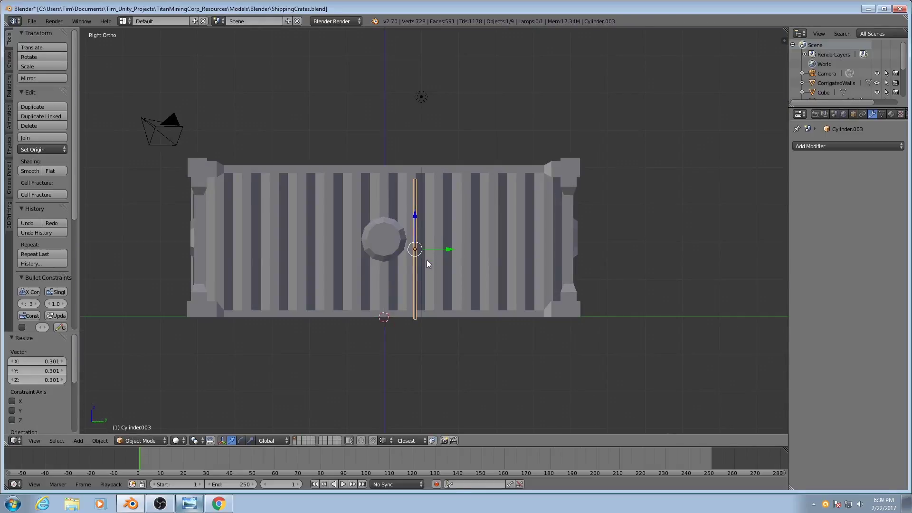
scroll(441, 227, "up", 2)
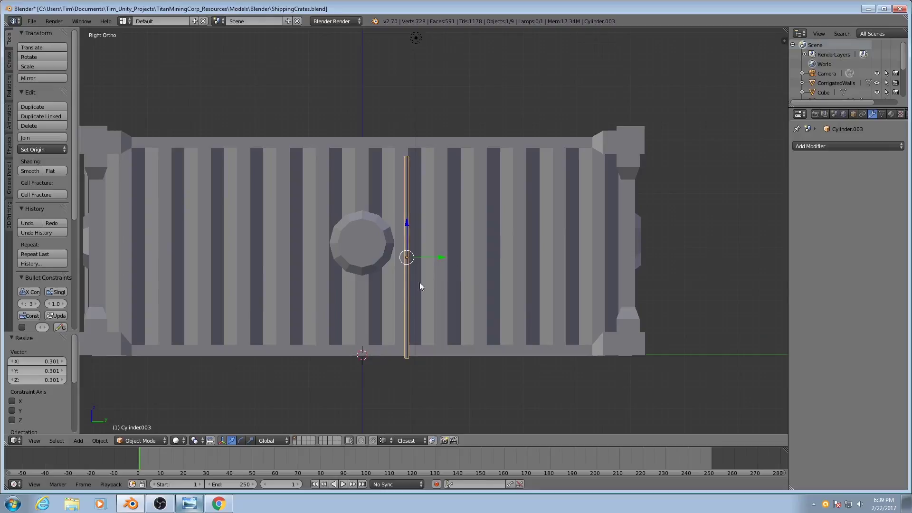
key("g")
left_click(475, 243)
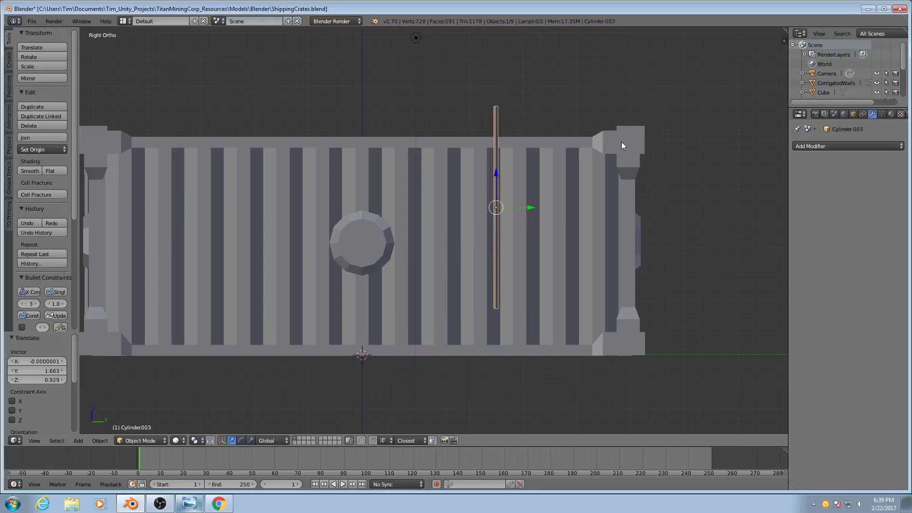
key("r")
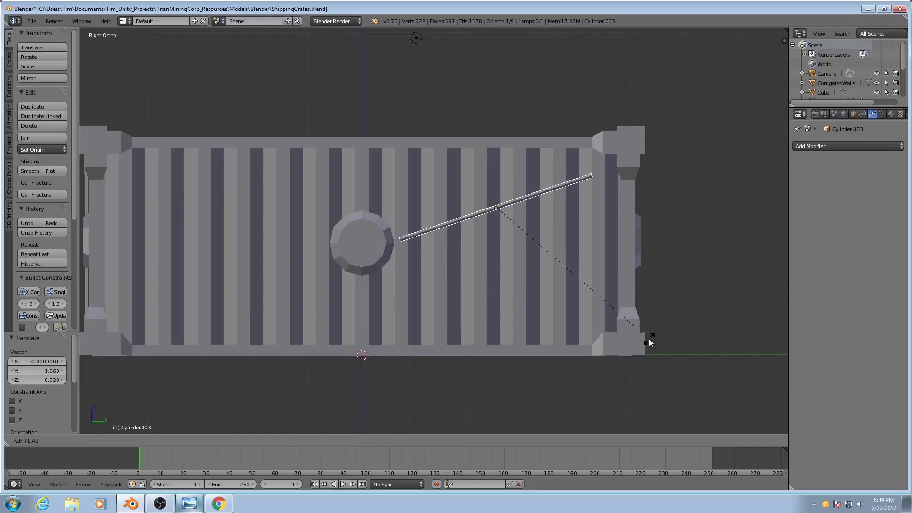
left_click(648, 334)
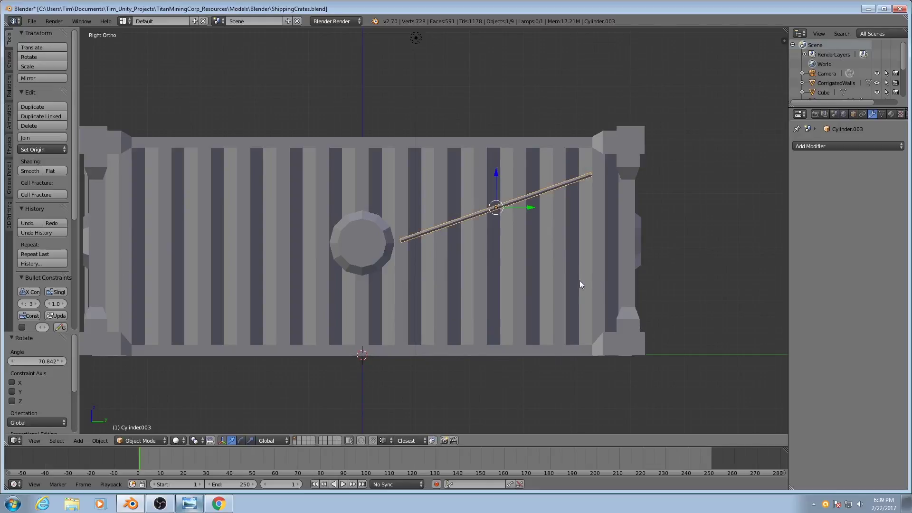
key("g")
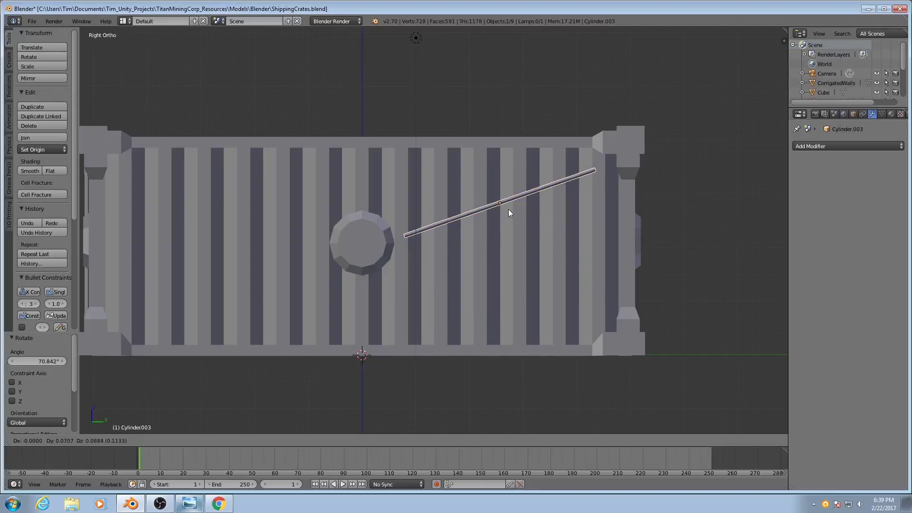
left_click(508, 204)
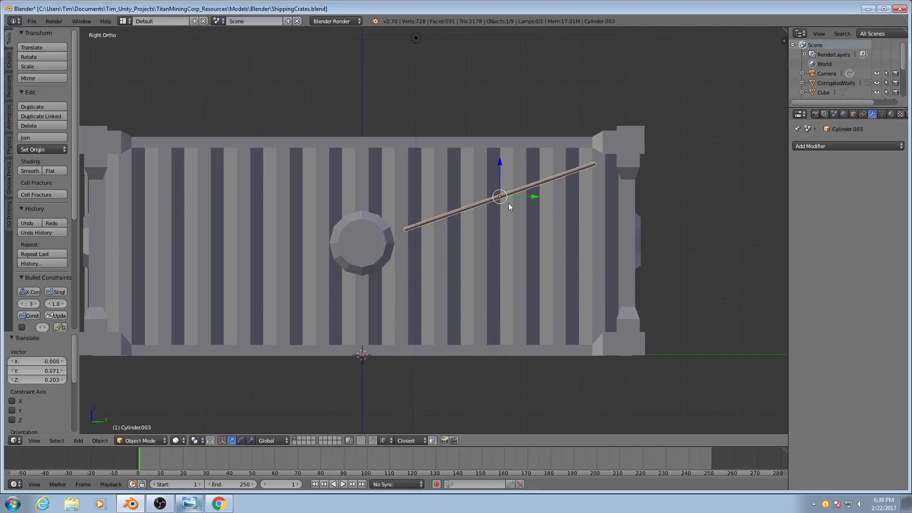
Stretch the rod along its local Z to 1.266 so it reaches the corner post
key("s")
key("z")
key("z")
left_click(551, 213)
scroll(534, 195, "up", 1)
scroll(535, 195, "down", 1)
key("s")
key("z")
left_click(586, 321)
key("ctrl+z")
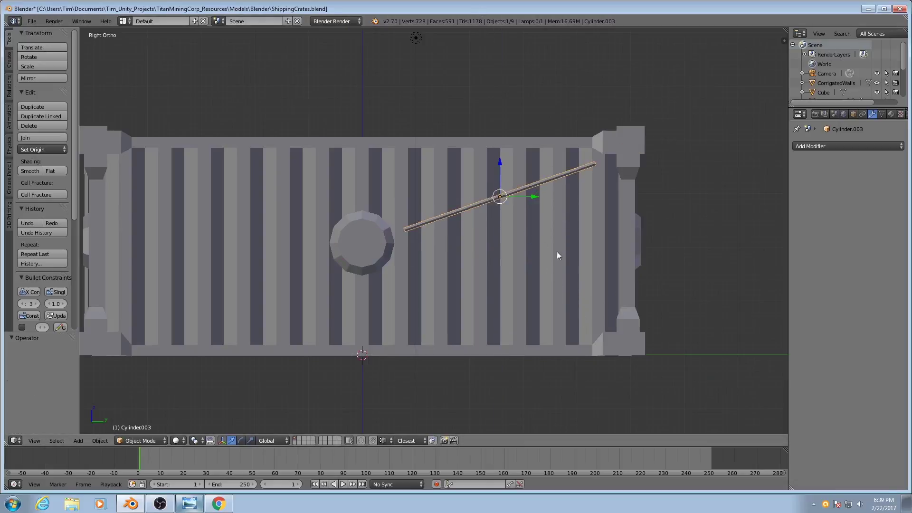
key("s")
key("z")
key("z")
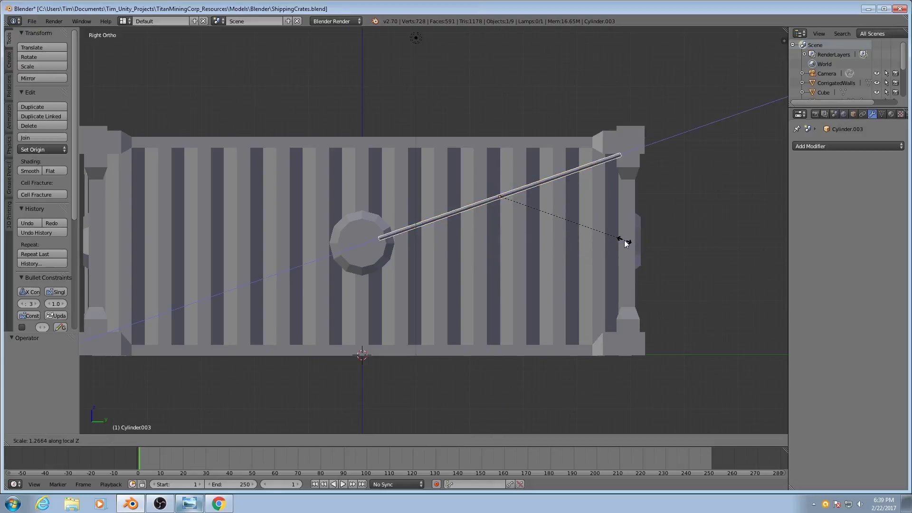
left_click(625, 243)
middle_click_drag(437, 240, 504, 269)
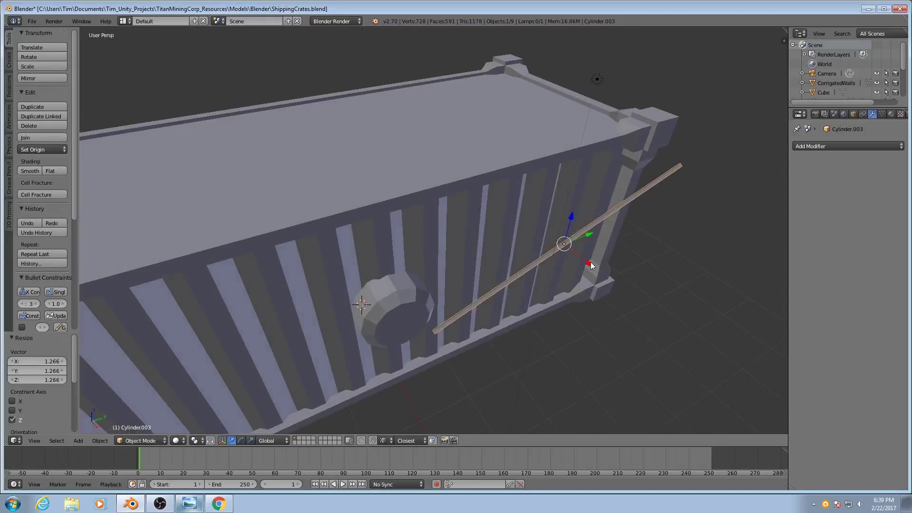
Shift the rod -0.019 along X flush against the corrugated wall and apply its scale
key("g")
key("x")
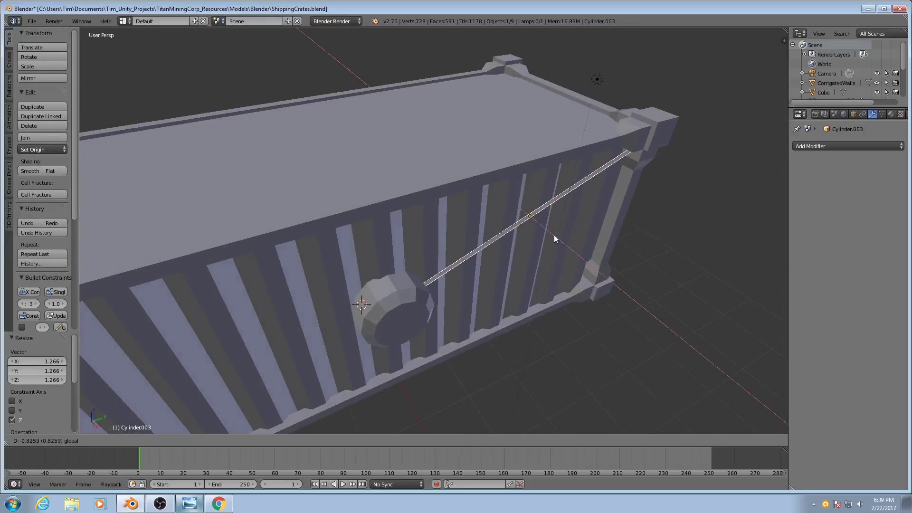
left_click(554, 235)
middle_click_drag(489, 275, 560, 291)
left_click_drag(570, 280, 572, 280)
middle_click_drag(572, 281, 560, 255)
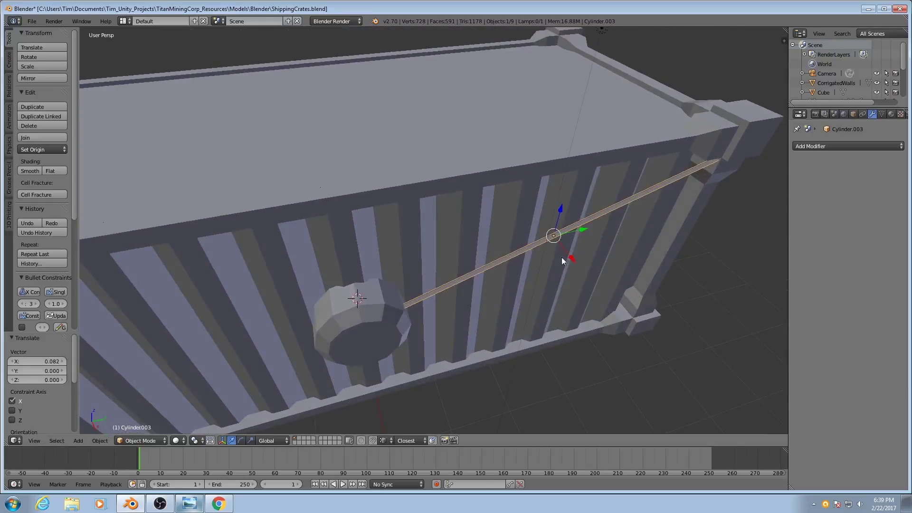
left_click_drag(572, 258, 569, 254)
middle_click_drag(569, 253, 420, 274)
left_click_drag(420, 274, 416, 277)
middle_click_drag(416, 278, 412, 247)
key("ctrl+a")
left_click(438, 297)
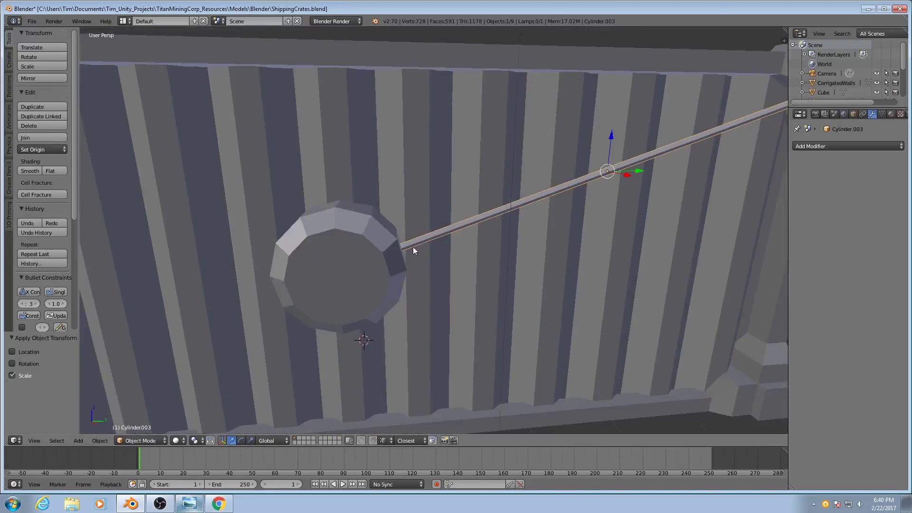
Loop-cut near the rod's hub end and extrude its end faces into a thicker square block
key("Tab")
key("ctrl+Tab")
left_click(424, 230)
key("ctrl+r")
left_click(428, 236)
left_click(412, 244)
key("ctrl+Tab")
left_click(380, 284, "alt")
key("alt+e")
left_click(364, 342)
Slide the edge loop beside the hub-end block along local Z to taper the joint
middle_click_drag(363, 342, 401, 283)
right_click(354, 278, "alt")
scroll(401, 283, "up", 1)
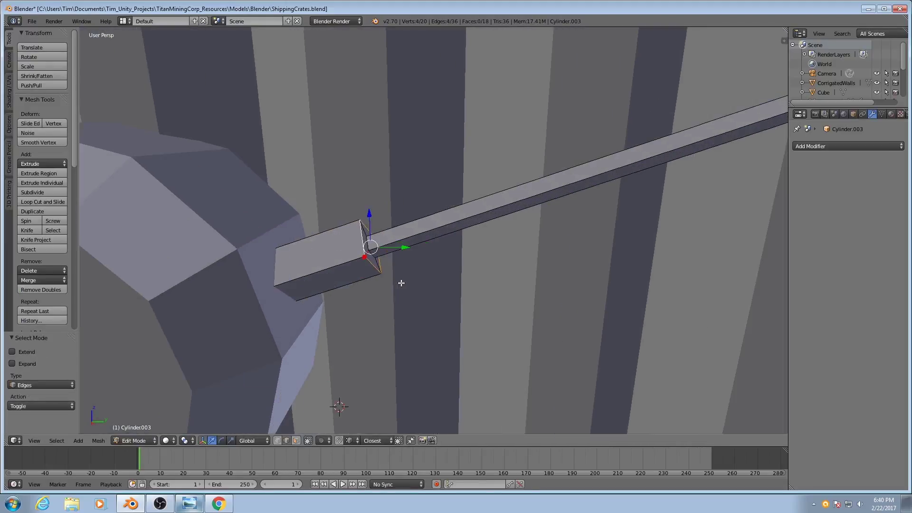
key("g")
key("z")
key("z")
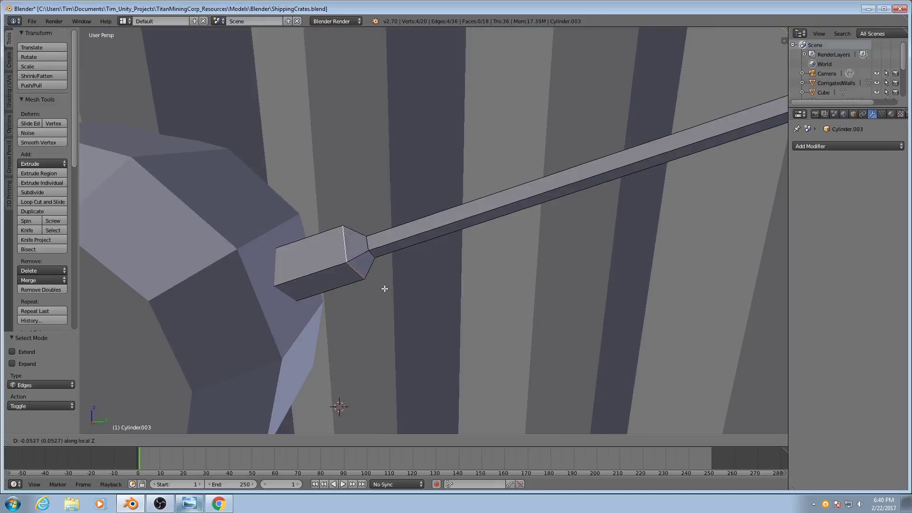
left_click(378, 288)
scroll(444, 257, "down", 6)
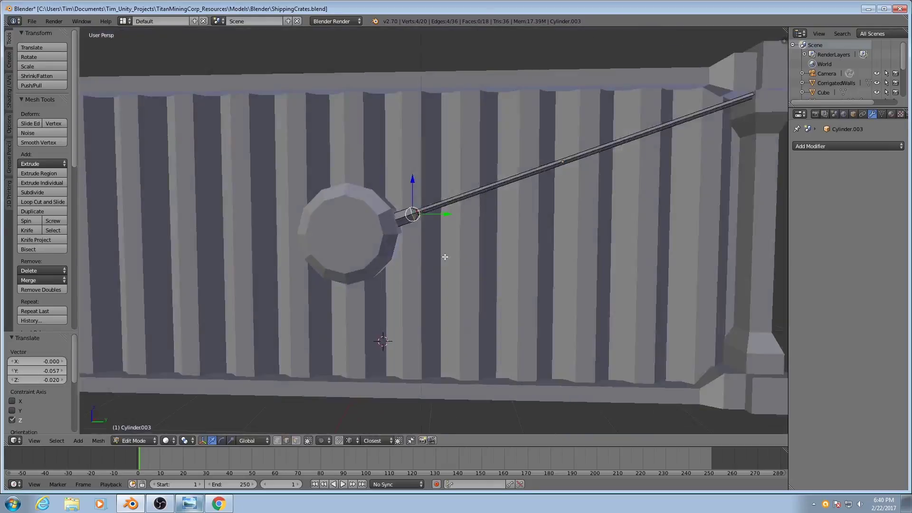
Loop-cut near the rod's far corner end and thicken its end faces into a block with Shrink/Fatten
key("Tab")
middle_click_drag(445, 257, 501, 260)
scroll(464, 196, "up", 5)
key("Tab")
key("ctrl+r")
left_click(464, 204)
left_click(474, 212)
key("ctrl+Tab")
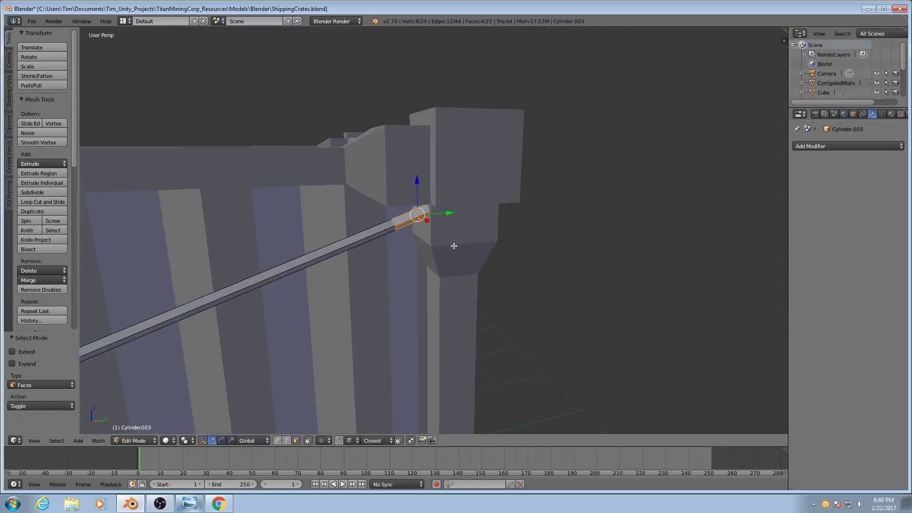
key("alt+e")
middle_click_drag(454, 242, 464, 207)
Slide the far-end edge loop along Z to taper that joint, then return to Object Mode
key("ctrl+Tab")
key("g")
key("z")
key("z")
left_click(482, 212)
scroll(456, 237, "down", 5)
key("Tab")
middle_click_drag(381, 244, 464, 239)
scroll(420, 244, "down", 2)
scroll(463, 240, "up", 2)
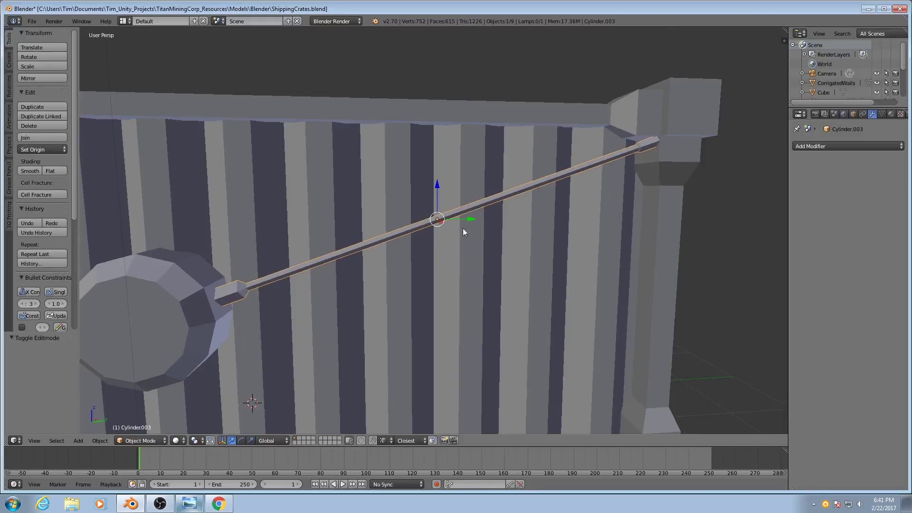
Add two loop cuts in the middle of the rod and bevel both edge loops
key("Tab")
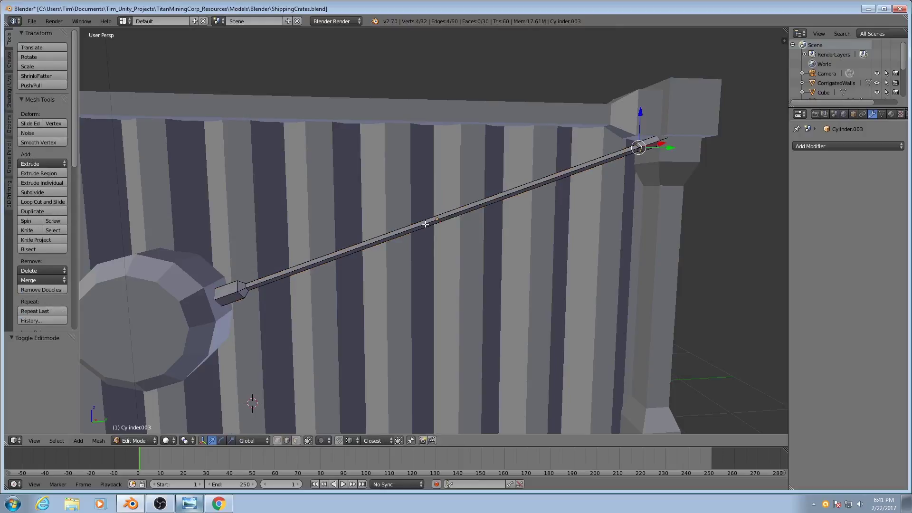
key("ctrl+r")
left_click(449, 215)
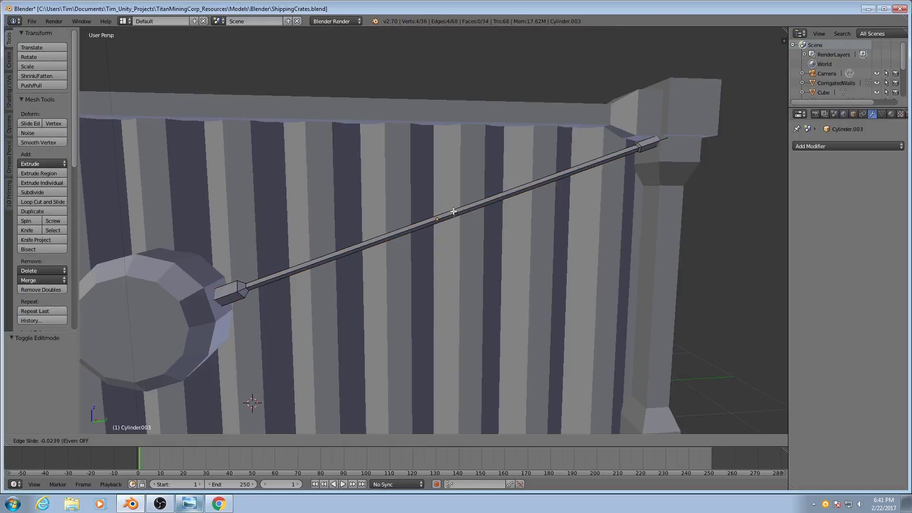
left_click(493, 202)
key("ctrl+r")
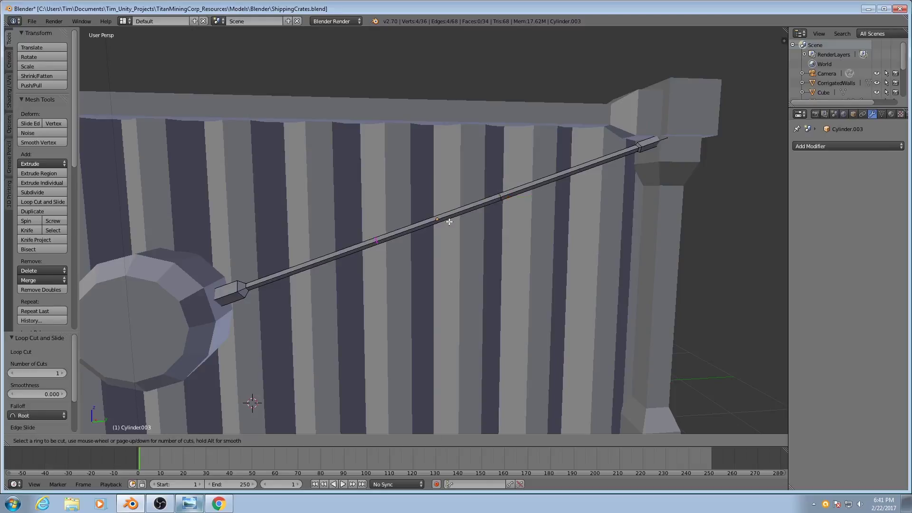
left_click(393, 234)
left_click(411, 233)
scroll(411, 234, "up", 1)
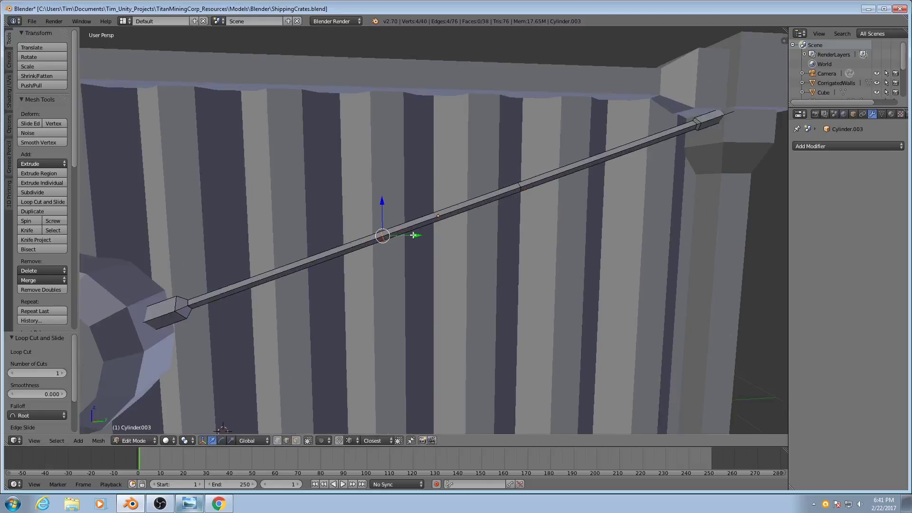
right_click(517, 185, "alt+shift")
key("ctrl+b")
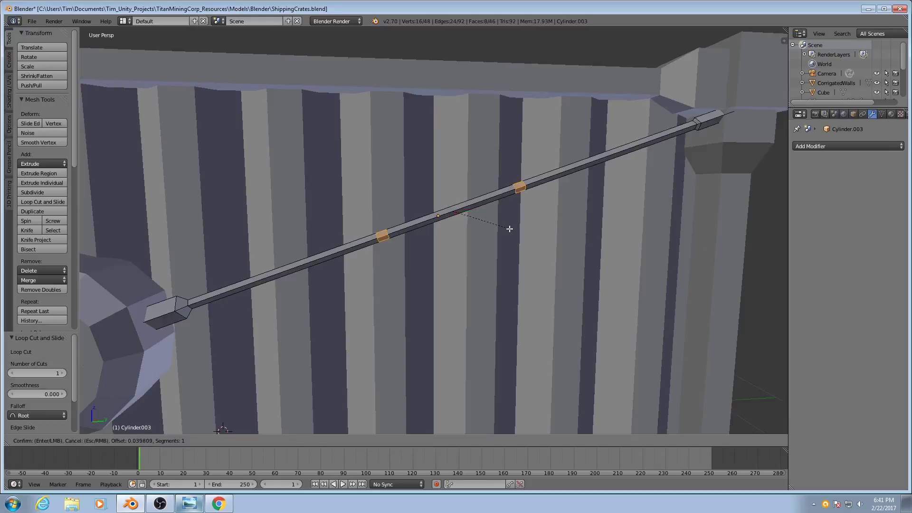
left_click(507, 228)
Scale the rod's middle faces by 2.849 with local Z locked, then return to Object Mode
key("ctrl+Tab")
key("3")
key("z")
key("a")
left_click_drag(451, 248, 464, 228, "ctrl")
key("z")
middle_click_drag(467, 250, 504, 260)
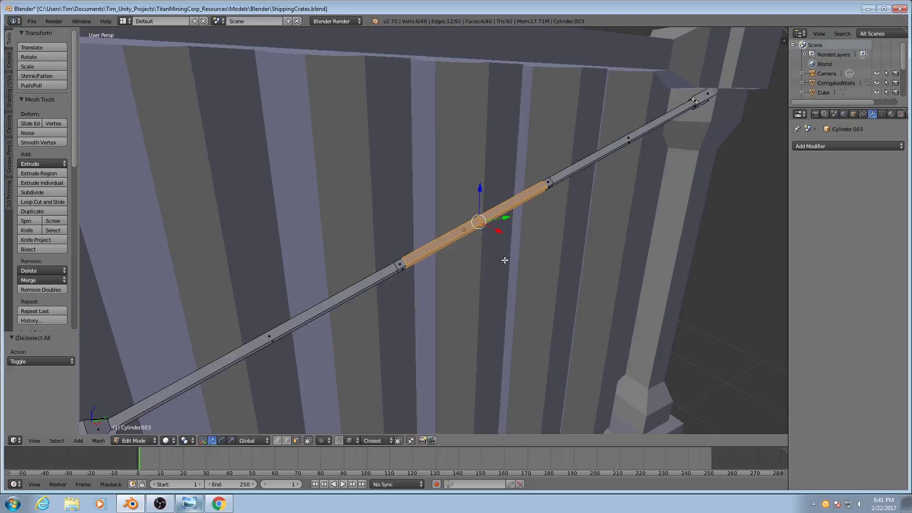
key("s")
key("shift+z")
key("shift+z")
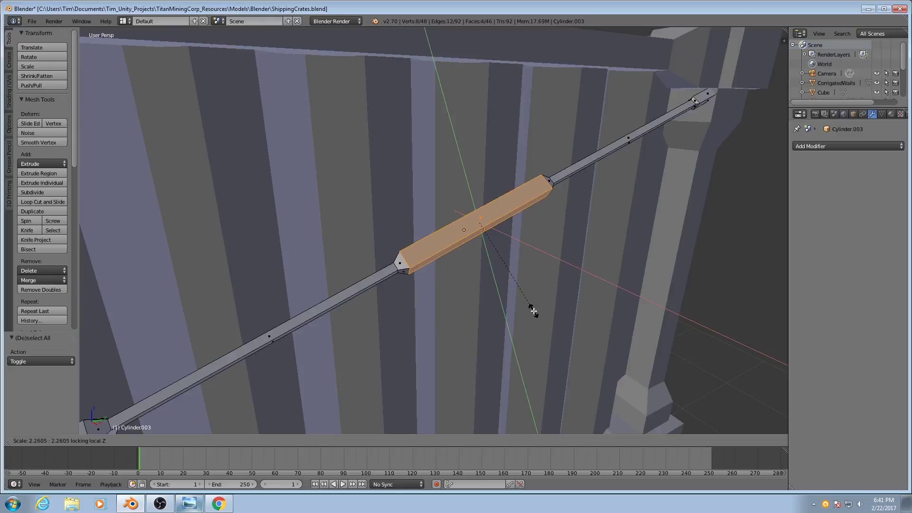
left_click(557, 327)
scroll(500, 280, "down", 7)
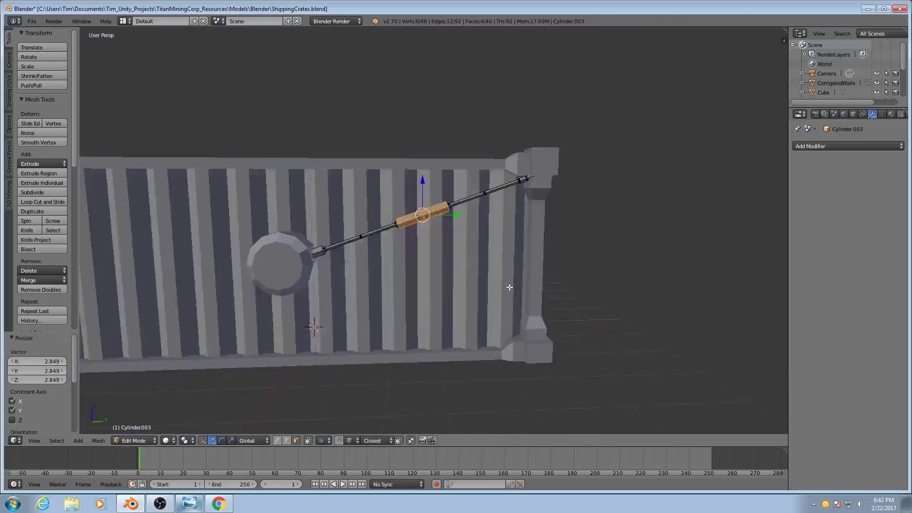
key("Tab")
scroll(496, 279, "up", 3)
middle_click_drag(499, 264, 453, 271)
scroll(499, 278, "down", 3)
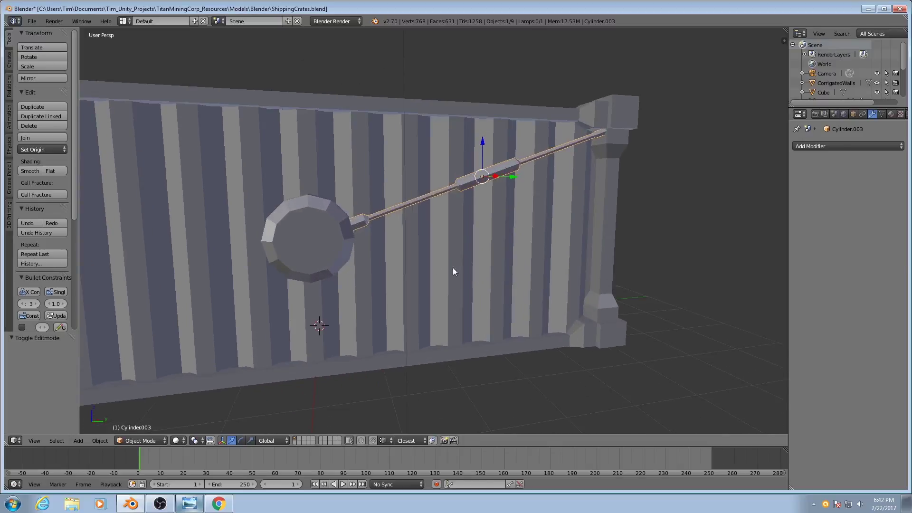
Snap the 3D cursor to the centre of the round hub disc
right_click(335, 243)
middle_click_drag(347, 261, 345, 250)
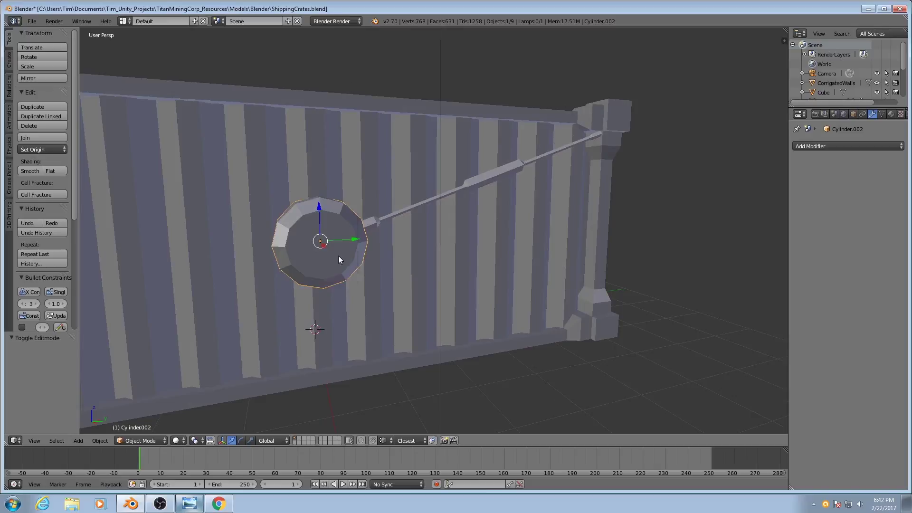
key("shift+s")
left_click(323, 369)
middle_click_drag(345, 257, 366, 264)
Move the rod's origin to the 3D cursor and apply its rotation
right_click(483, 167)
middle_click_drag(483, 168, 454, 232)
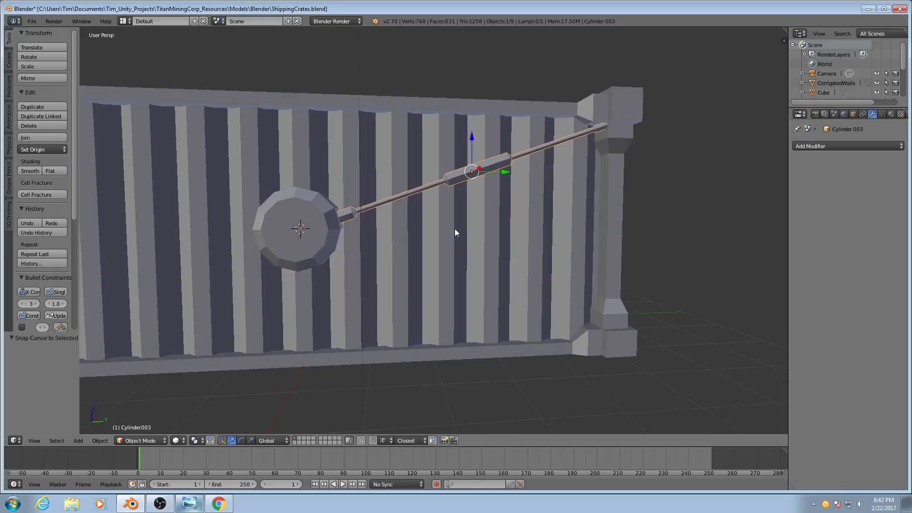
key("shift+ctrl+alt+c")
left_click(406, 232)
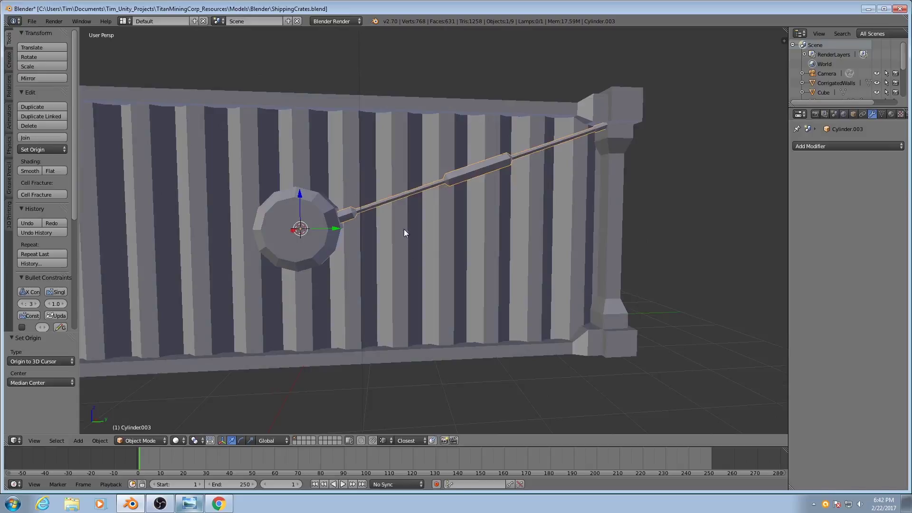
key("ctrl+a")
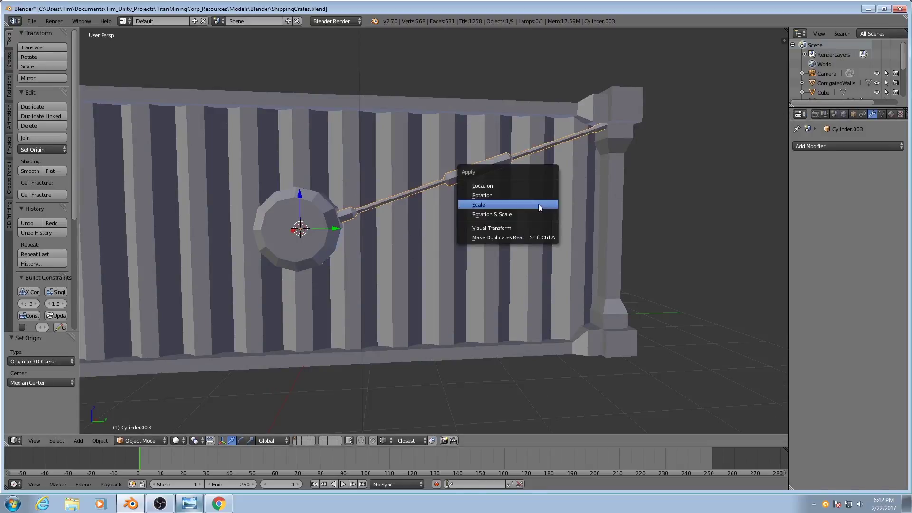
left_click(504, 195)
scroll(519, 209, "down", 2)
middle_click_drag(520, 209, 545, 187)
scroll(463, 228, "up", 3)
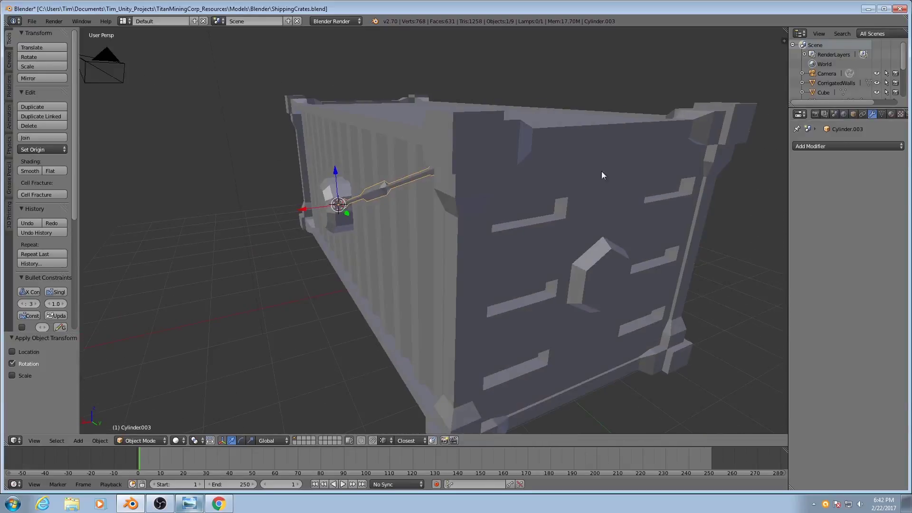
Give the rod a Mirror modifier mirroring on Y and Z, producing four rods around the hub
left_click(859, 146)
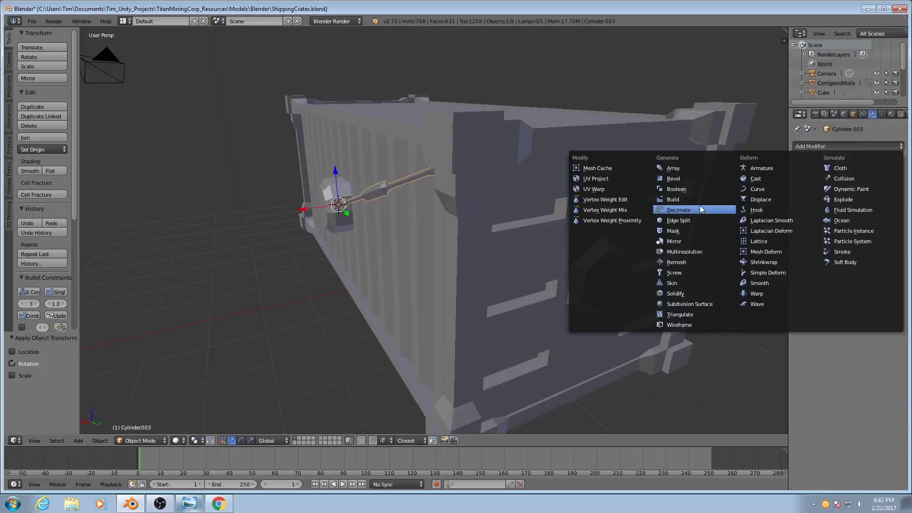
left_click(680, 241)
middle_click_drag(480, 241, 501, 241)
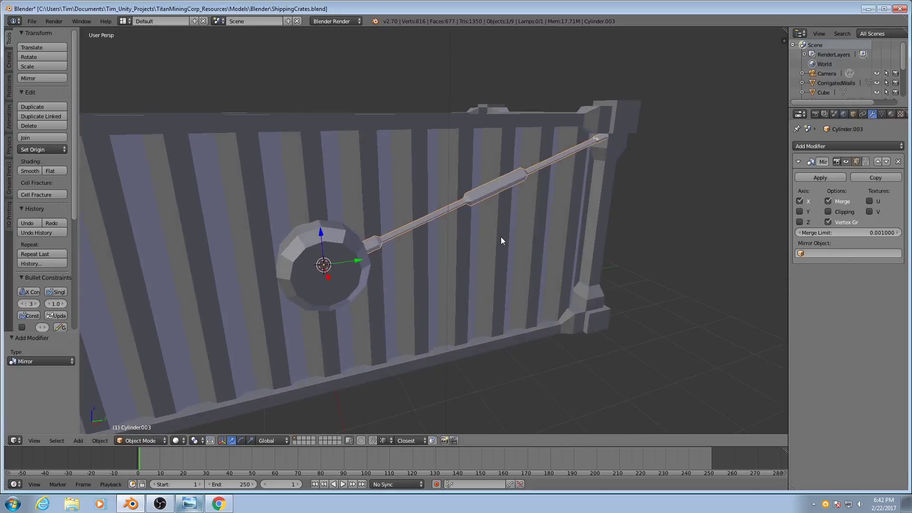
left_click(799, 211)
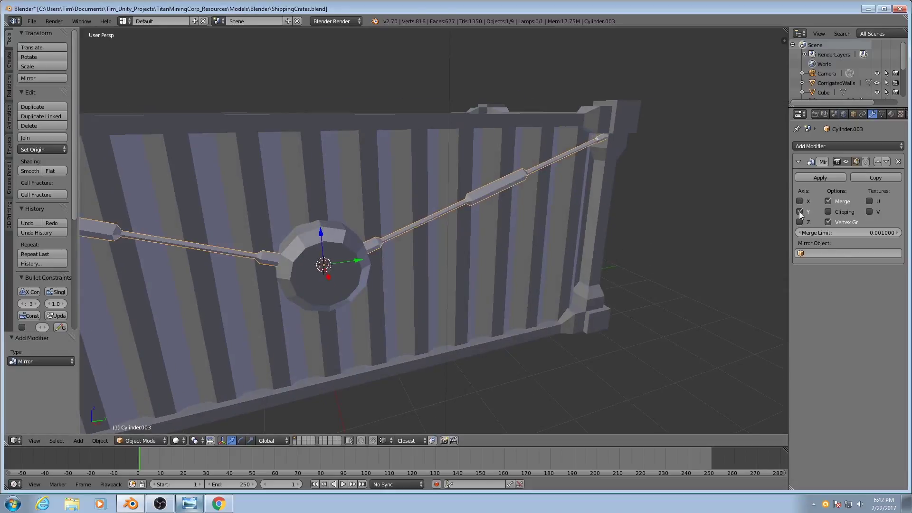
scroll(786, 221, "down", 2)
left_click(799, 221)
scroll(548, 241, "down", 3)
middle_click_drag(548, 244, 493, 255)
scroll(522, 225, "up", 2)
scroll(468, 260, "down", 2)
scroll(460, 263, "up", 3)
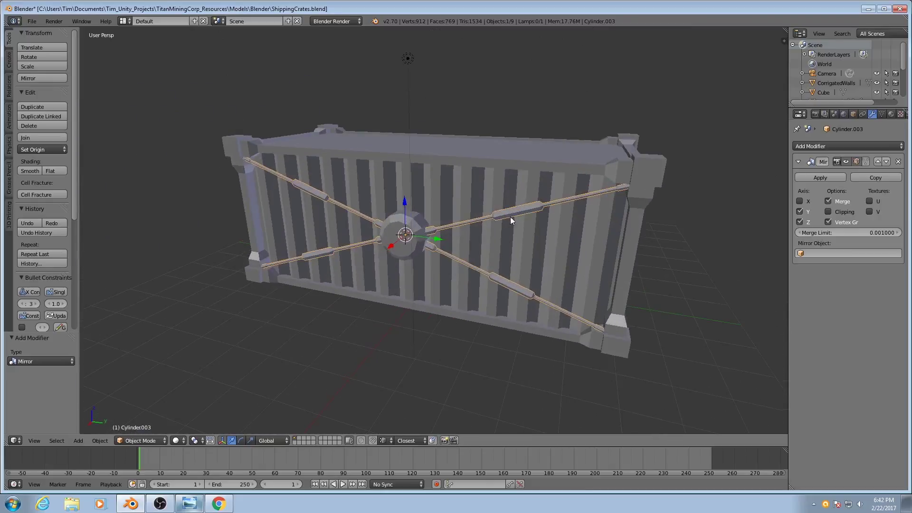
middle_click_drag(482, 218, 503, 234)
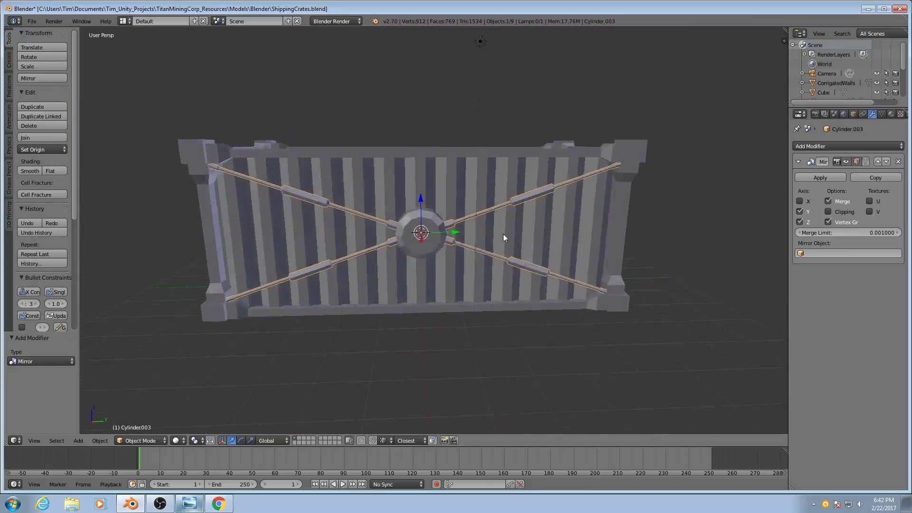
scroll(503, 234, "down", 3)
middle_click_drag(468, 264, 434, 301)
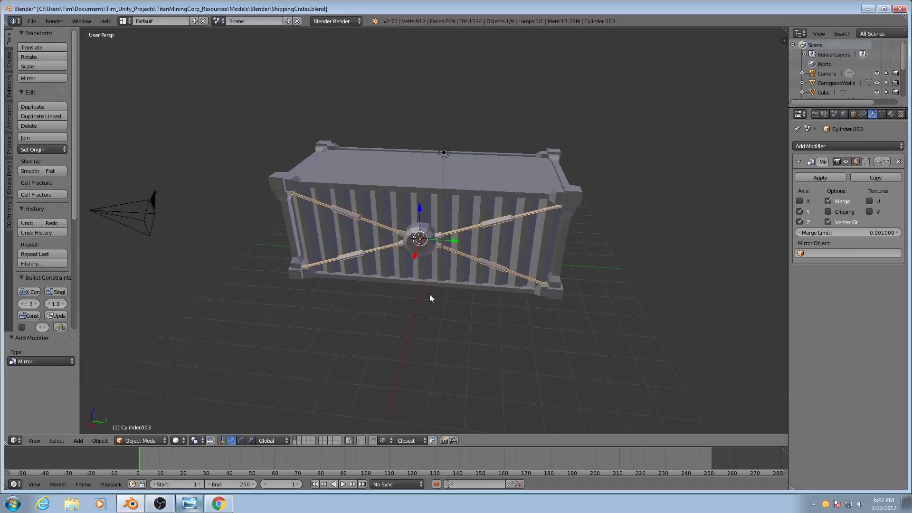
middle_click_drag(391, 275, 380, 102)
scroll(423, 260, "up", 4)
scroll(451, 268, "down", 3)
scroll(282, 153, "up", 3)
scroll(442, 110, "down", 5)
middle_click_drag(441, 111, 386, 183)
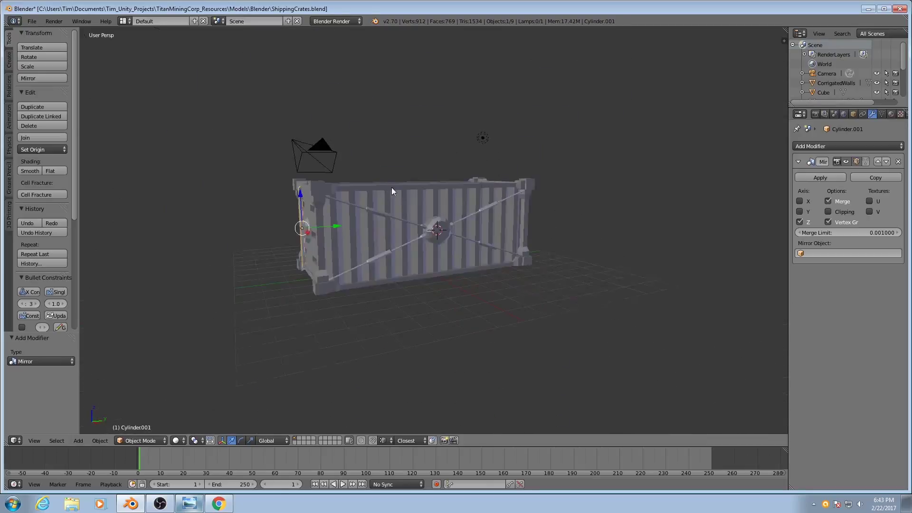
scroll(386, 182, "up", 6)
right_click(426, 221)
scroll(426, 221, "down", 4)
middle_click_drag(382, 221, 426, 227)
middle_click_drag(363, 235, 337, 283)
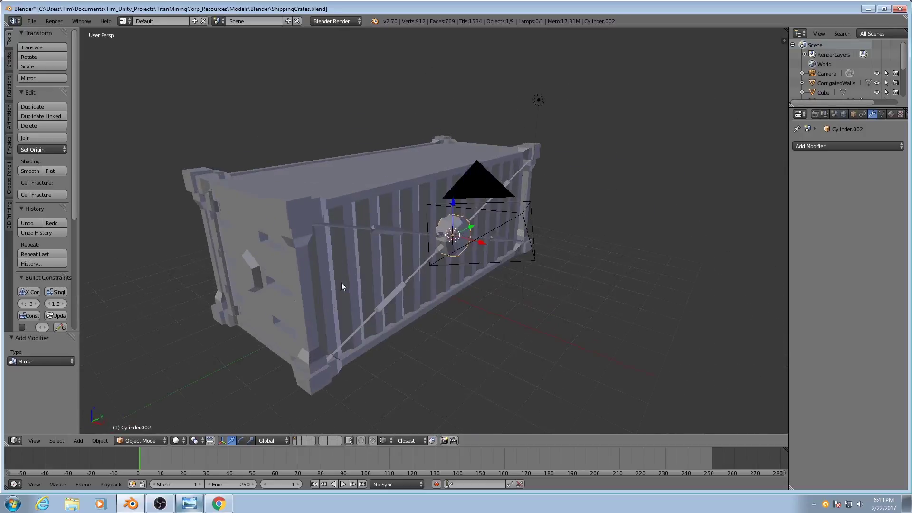